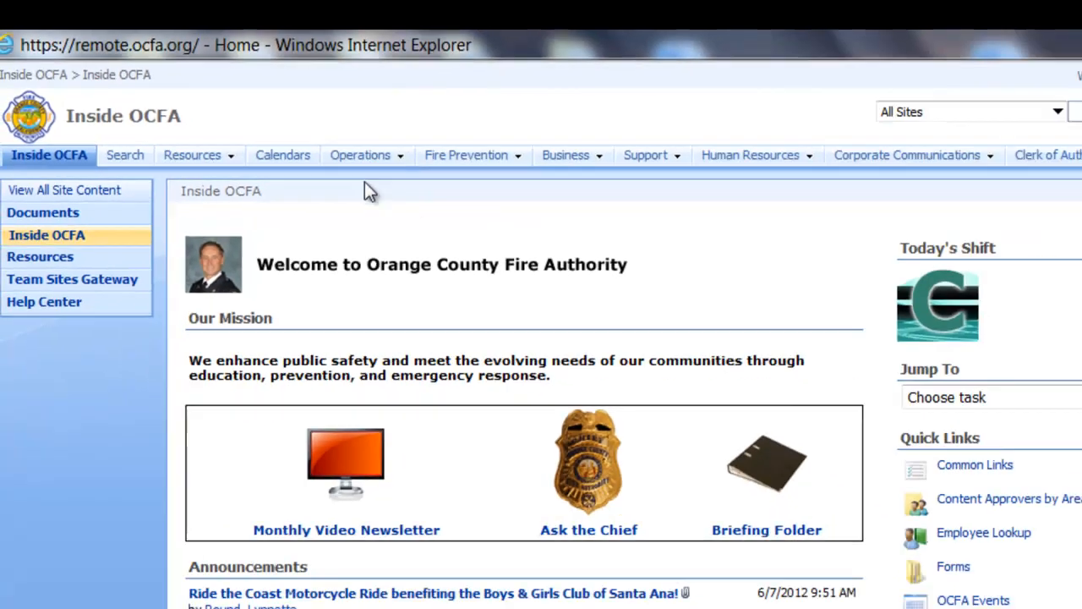
- Open the Emergency Medical Services site under Operations Support and its Ops In Service Equip inventory list
{"action": "mouse_move", "coordinate": [475, 213]}
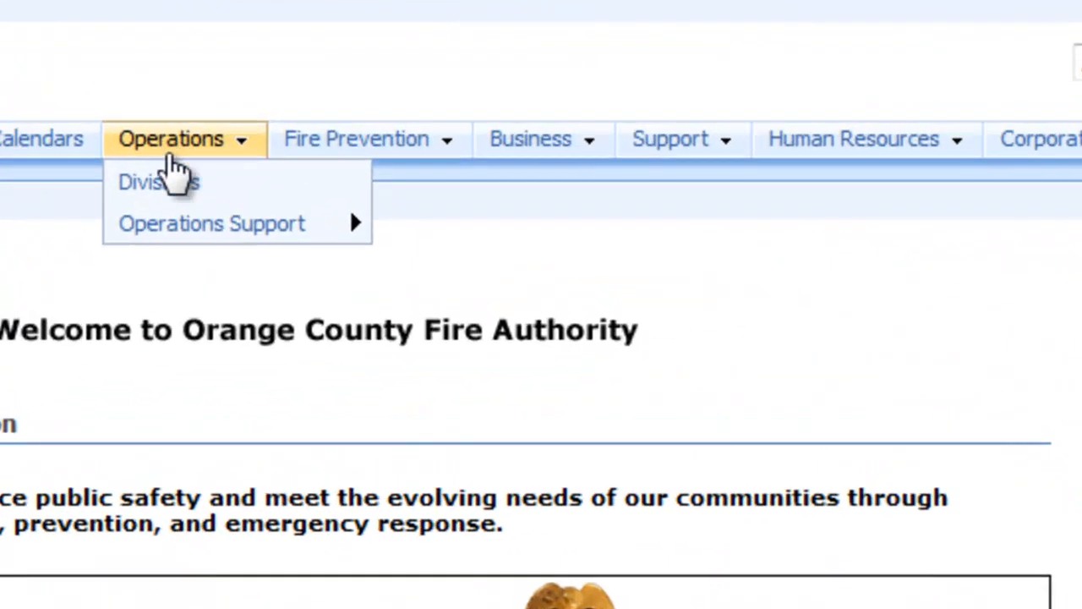
{"action": "mouse_move", "coordinate": [190, 230]}
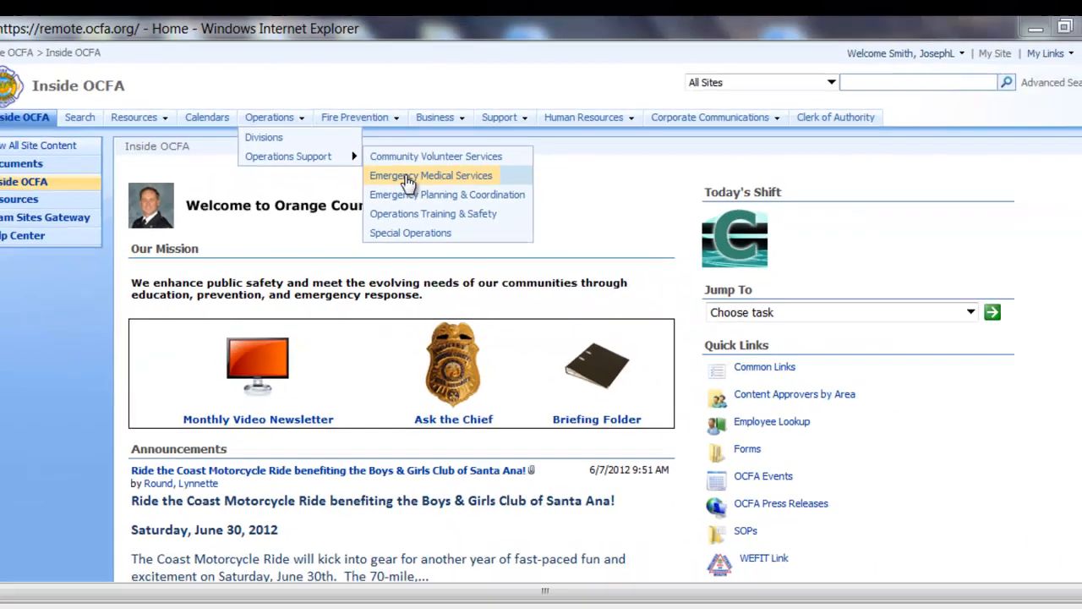
{"action": "left_click", "coordinate": [505, 269]}
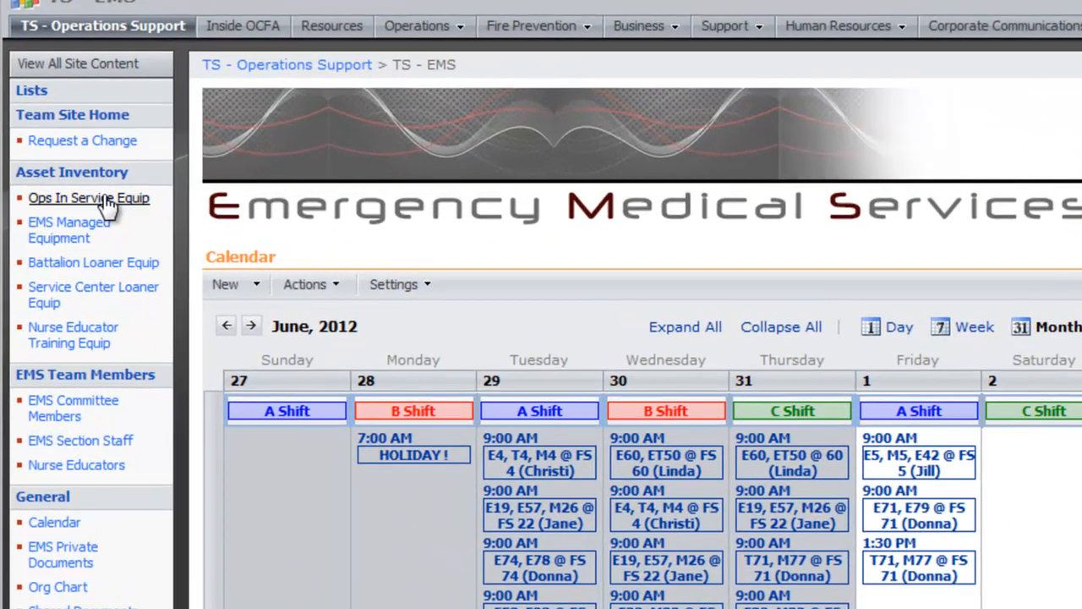
{"action": "left_click", "coordinate": [108, 199]}
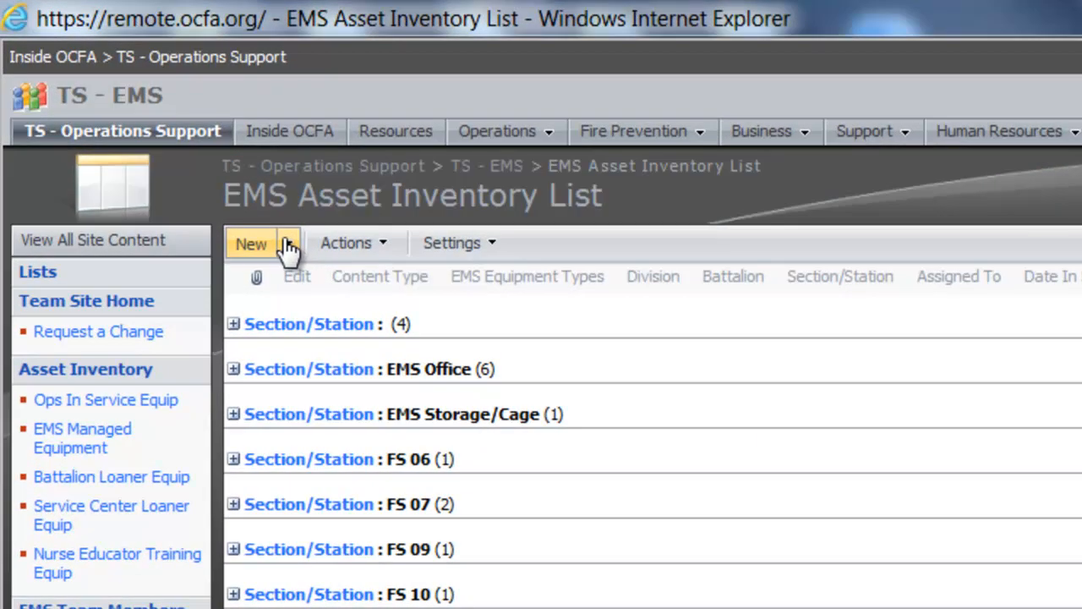
- Create a new Ops In Service Equipment item with Zoll Monitor E Series as its equipment type
{"action": "left_click", "coordinate": [276, 237]}
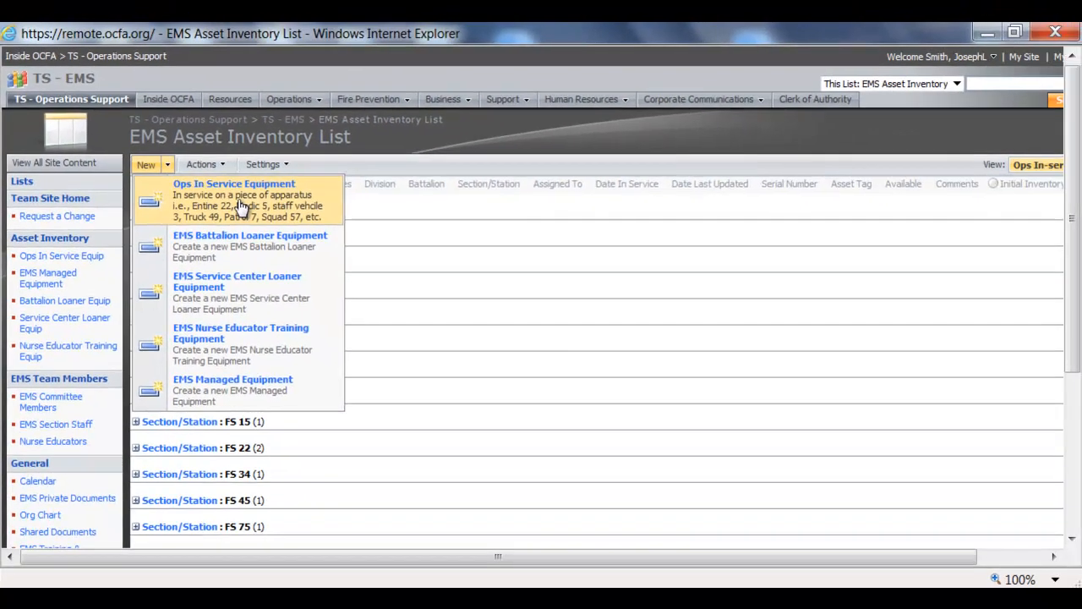
{"action": "left_click", "coordinate": [420, 315]}
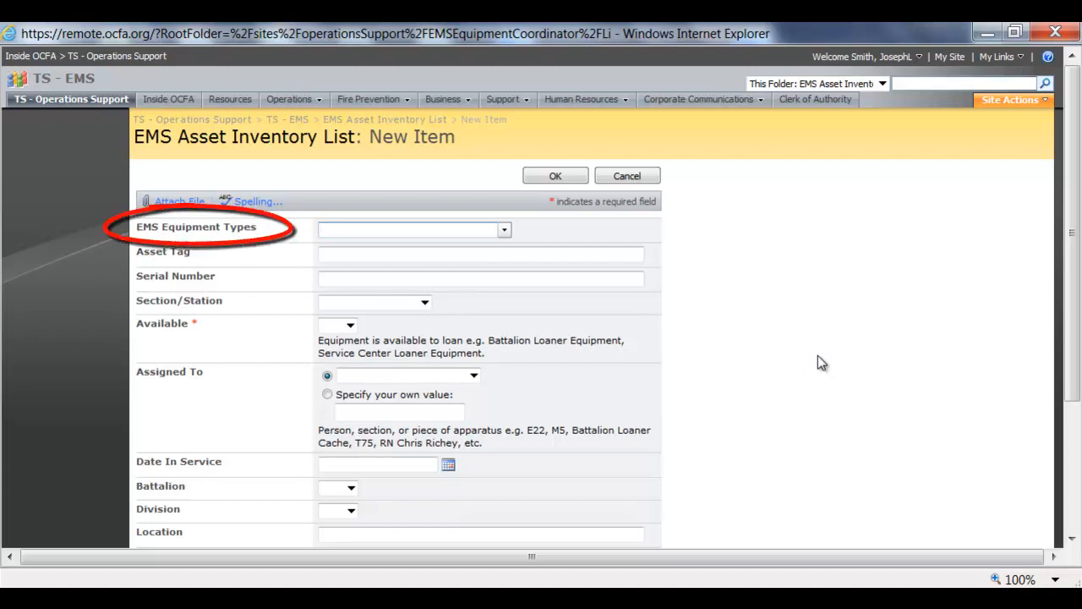
{"action": "left_click", "coordinate": [505, 230]}
{"action": "left_click_drag", "start_coordinate": [515, 265], "coordinate": [516, 301]}
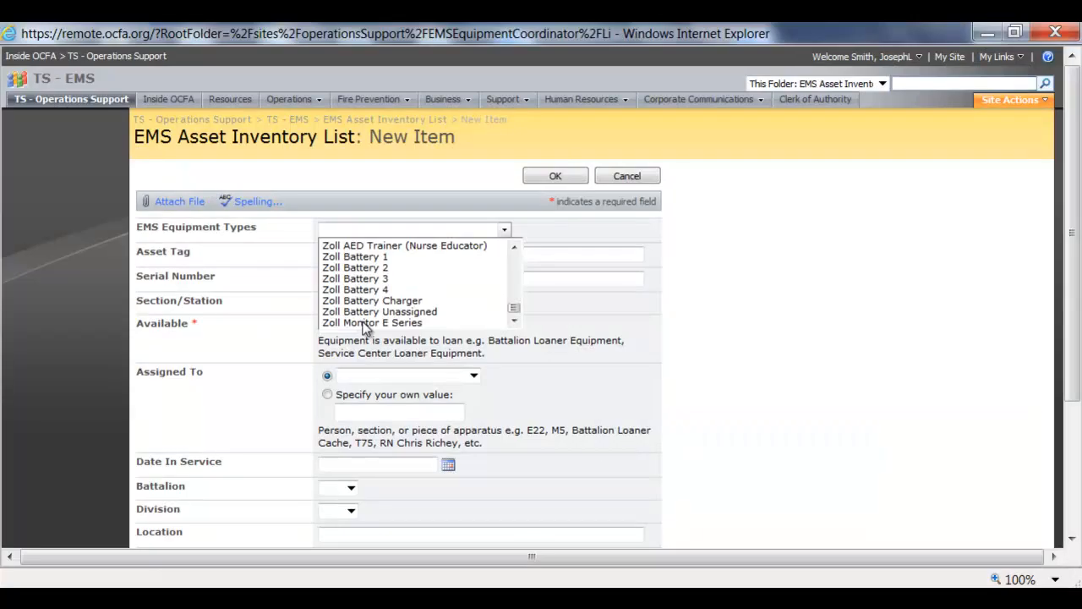
{"action": "left_click", "coordinate": [365, 325]}
- Enter 1234 as both the asset tag and the serial number of the monitor
{"action": "left_click", "coordinate": [384, 252]}
{"action": "type", "text": "1234"}
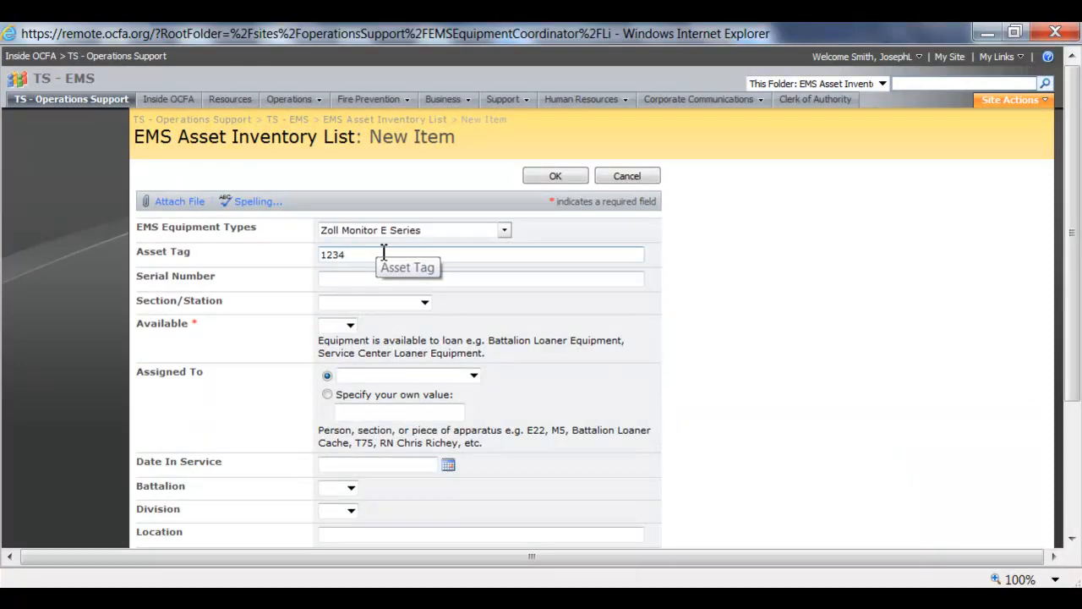
{"action": "left_click", "coordinate": [376, 275]}
{"action": "type", "text": "1234"}
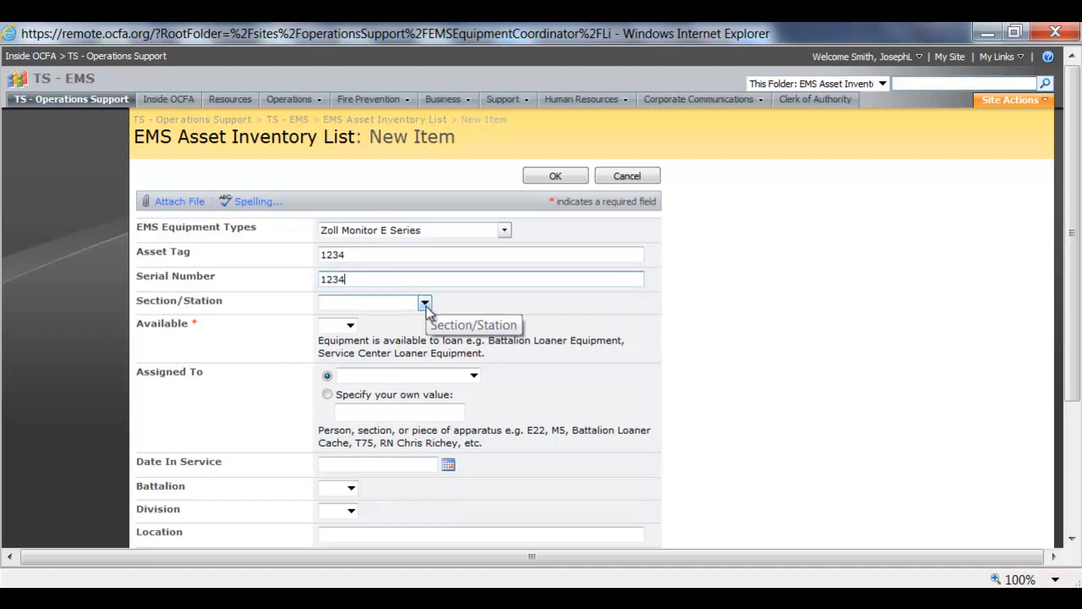
- Set the monitor's Section/Station to FS 64 and its loan availability to No
{"action": "left_click", "coordinate": [425, 303]}
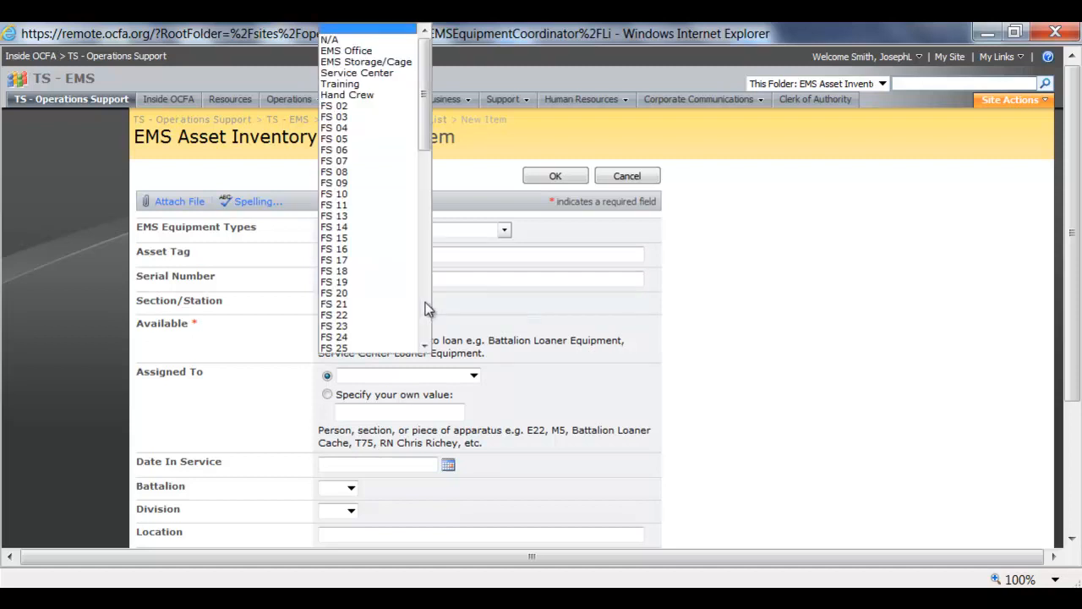
{"action": "left_click_drag", "start_coordinate": [428, 135], "coordinate": [428, 315]}
{"action": "left_click", "coordinate": [363, 254]}
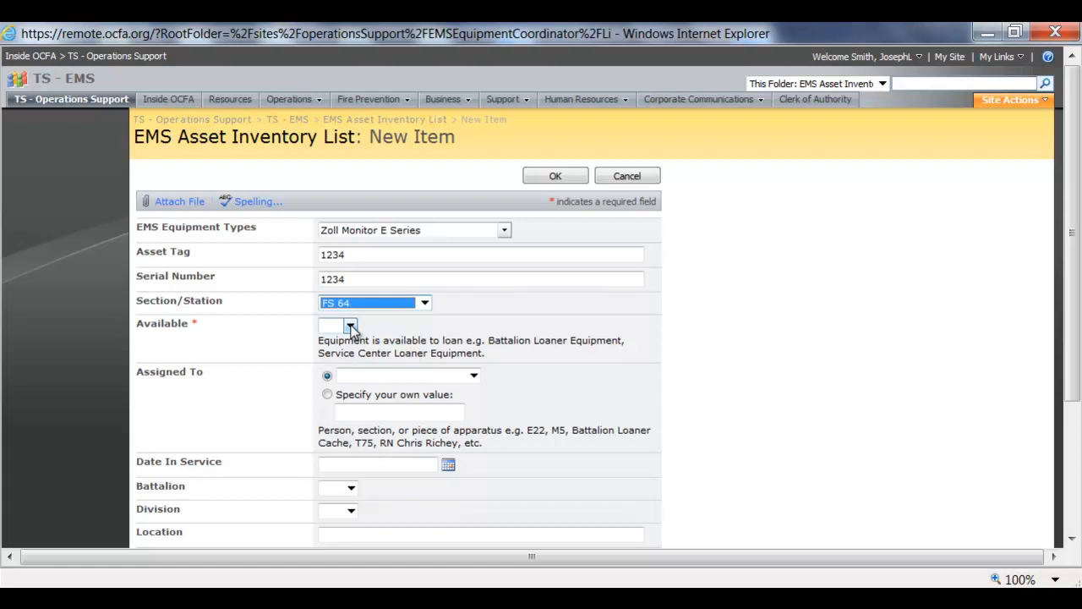
{"action": "left_click", "coordinate": [350, 329]}
{"action": "left_click", "coordinate": [342, 364]}
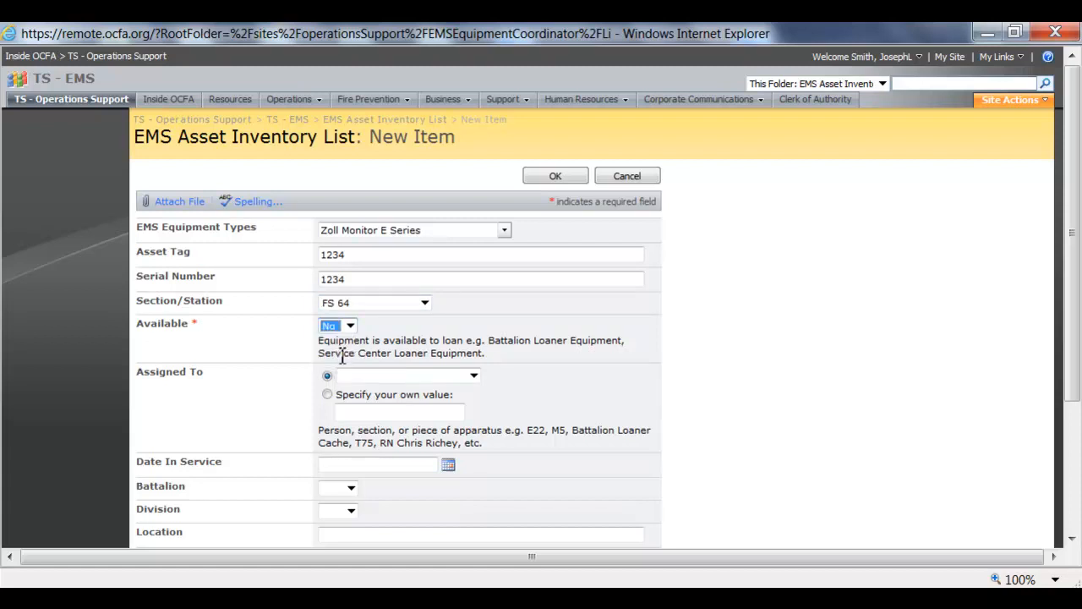
- Assign the monitor to Engine 064 and set its Date In Service to 6/14/2012
{"action": "left_click", "coordinate": [474, 377]}
{"action": "left_click_drag", "start_coordinate": [475, 81], "coordinate": [478, 140]}
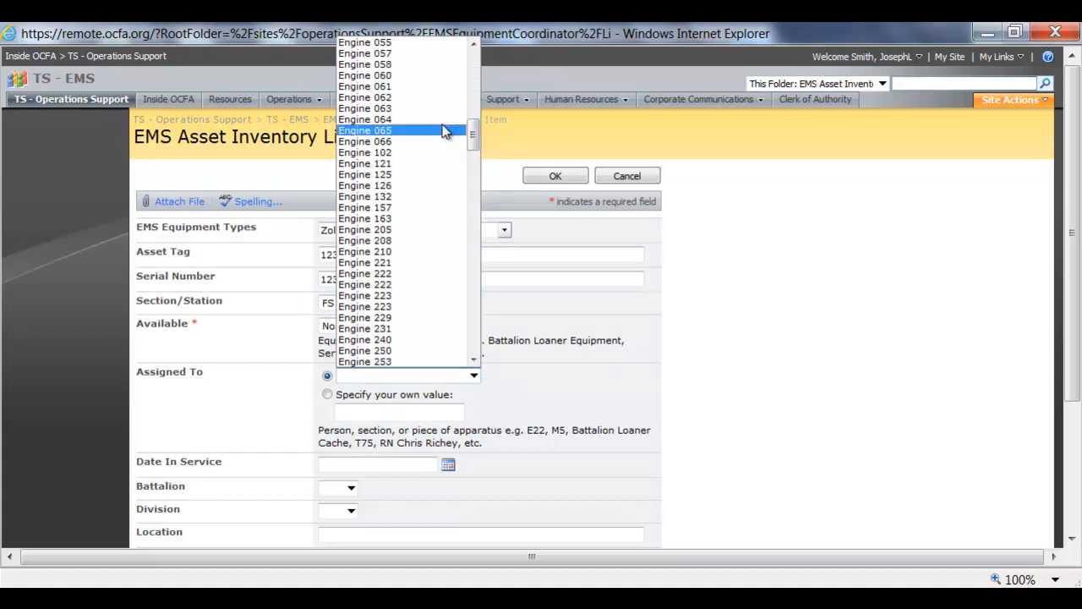
{"action": "left_click", "coordinate": [425, 121]}
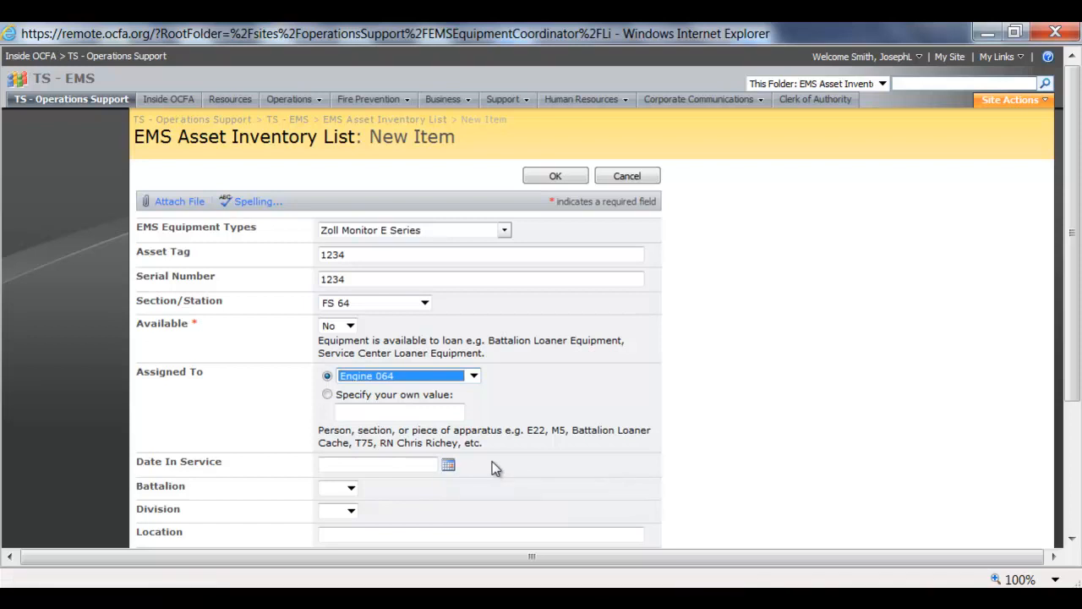
{"action": "left_click", "coordinate": [448, 465]}
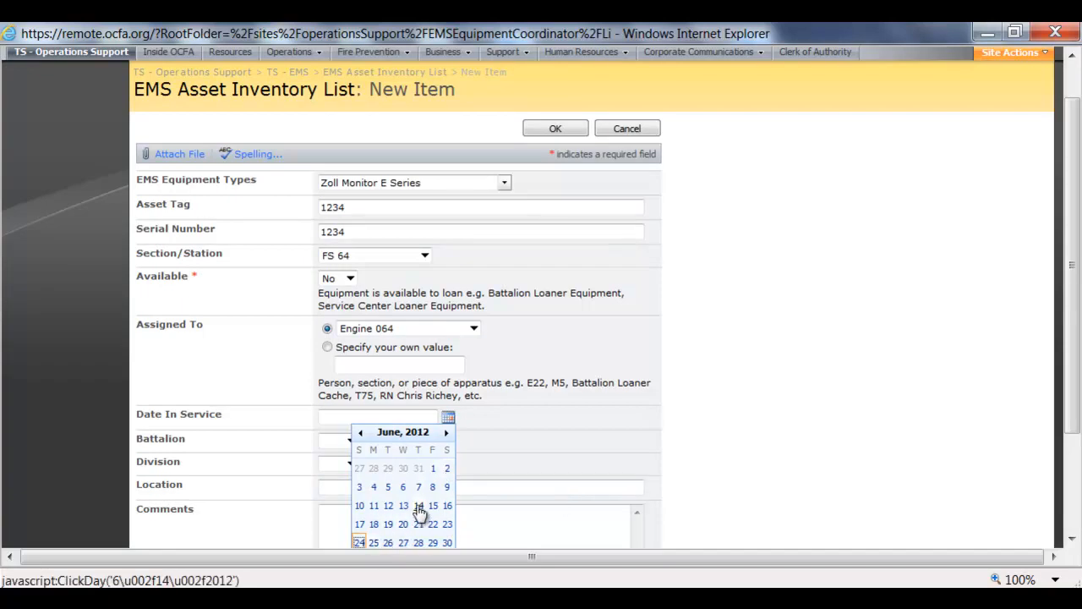
{"action": "left_click", "coordinate": [419, 506]}
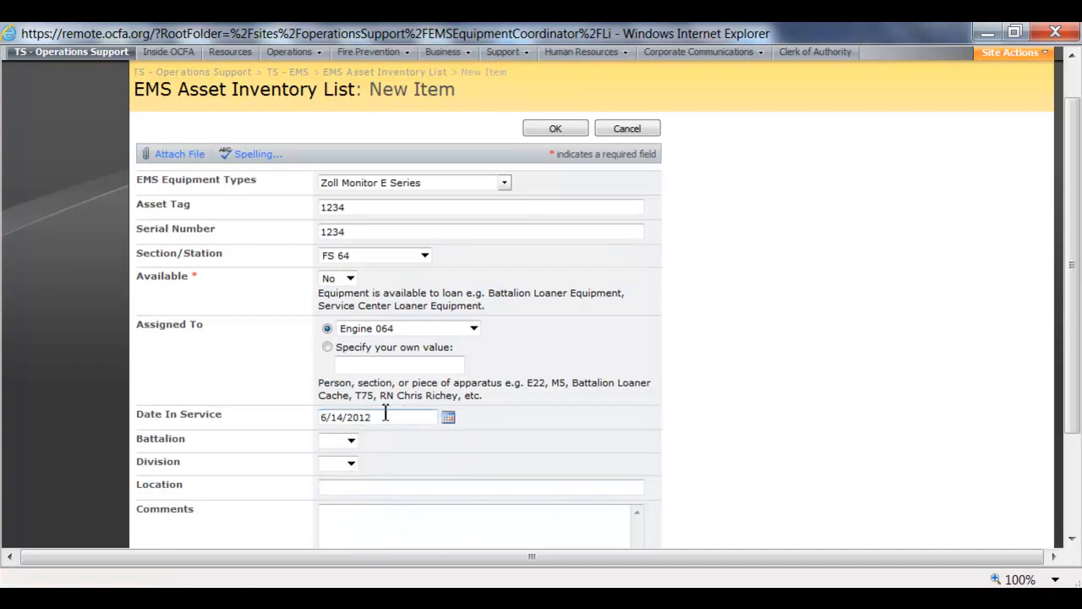
- Set the monitor's Battalion to 8 and its Division to 1
{"action": "left_click", "coordinate": [351, 443]}
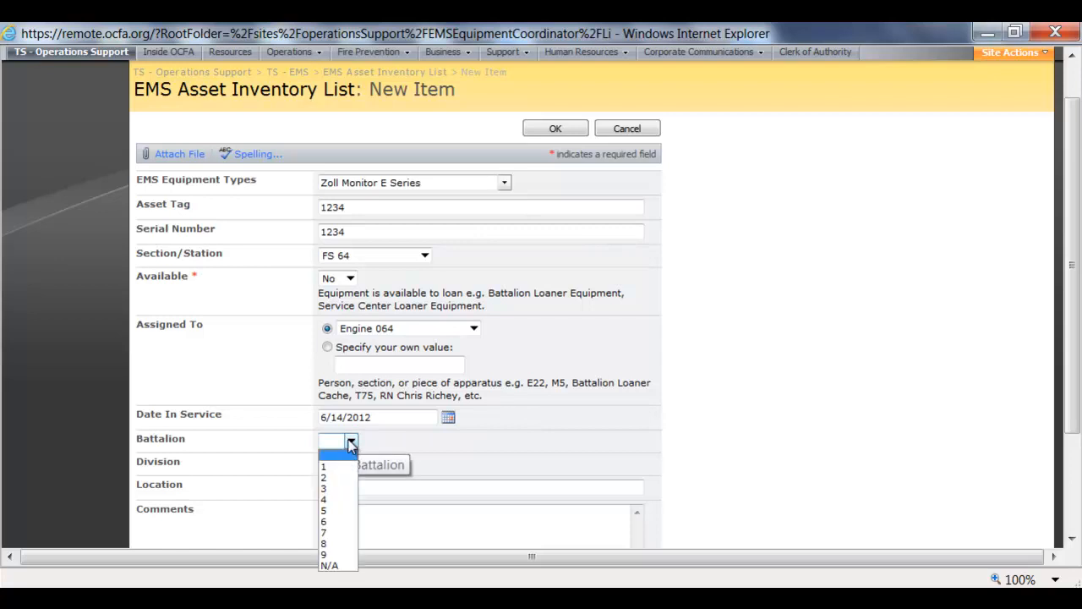
{"action": "left_click", "coordinate": [337, 544]}
{"action": "left_click", "coordinate": [351, 465]}
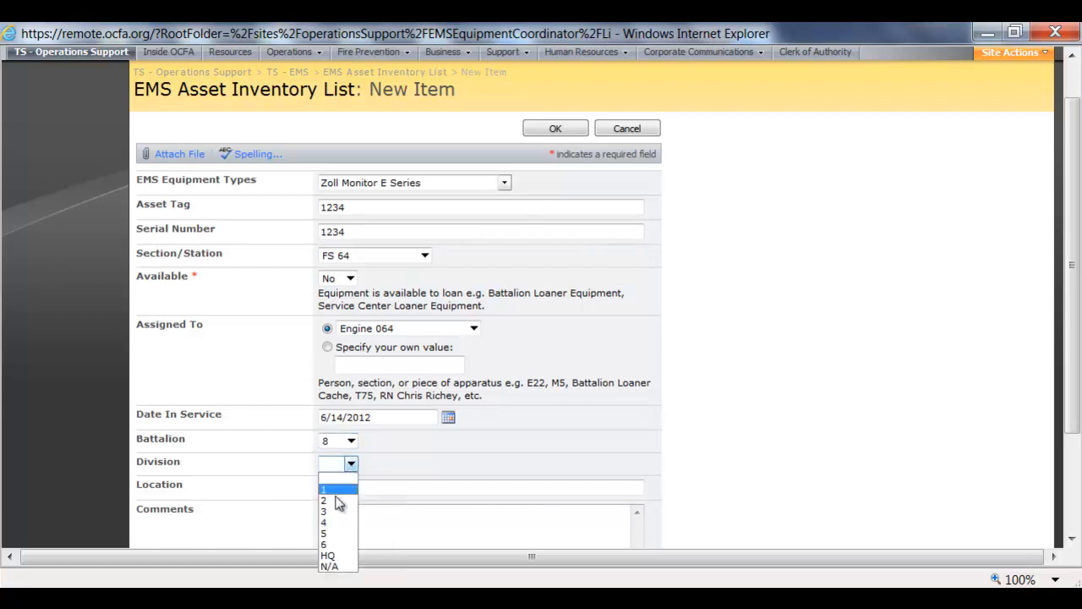
{"action": "left_click", "coordinate": [339, 494]}
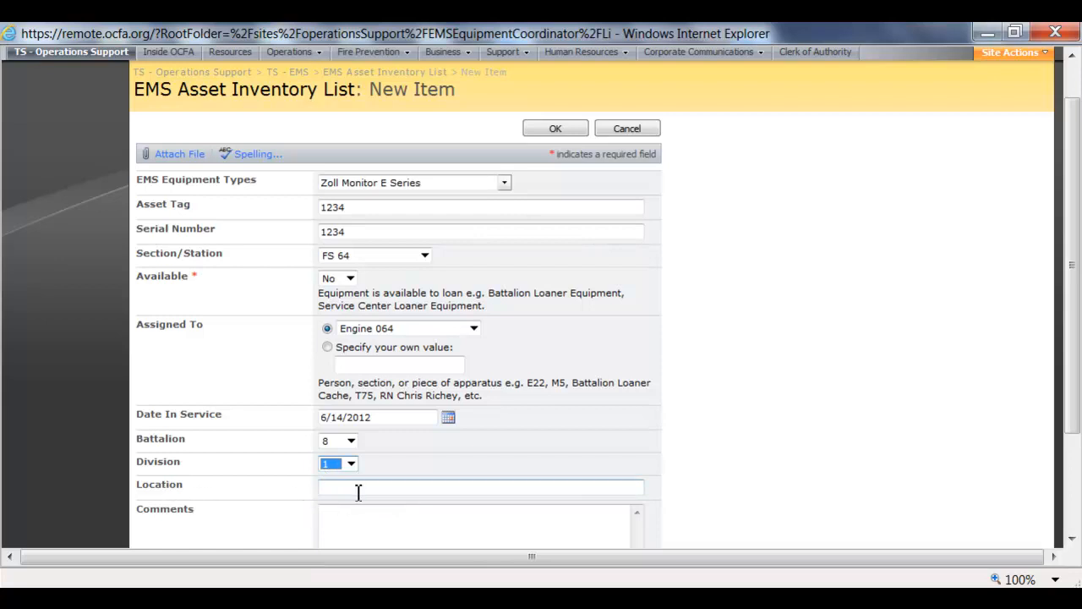
- Set the monitor's Date Last Updated to 6/24/2012, leaving Location and Comments blank
{"action": "scroll", "coordinate": [388, 465], "scroll_direction": "down", "scroll_amount": 3}
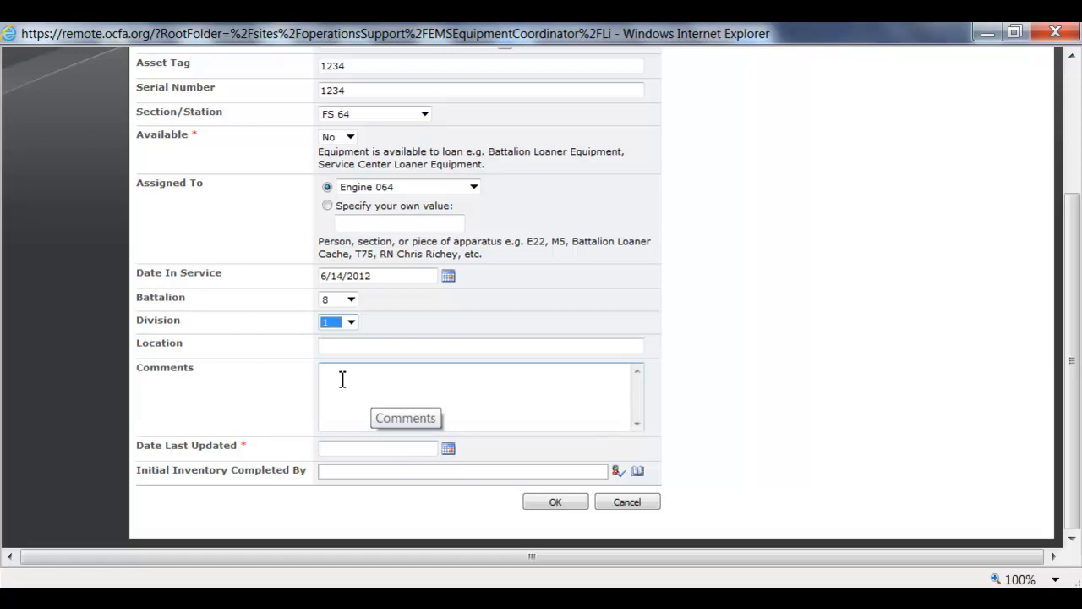
{"action": "left_click", "coordinate": [448, 448]}
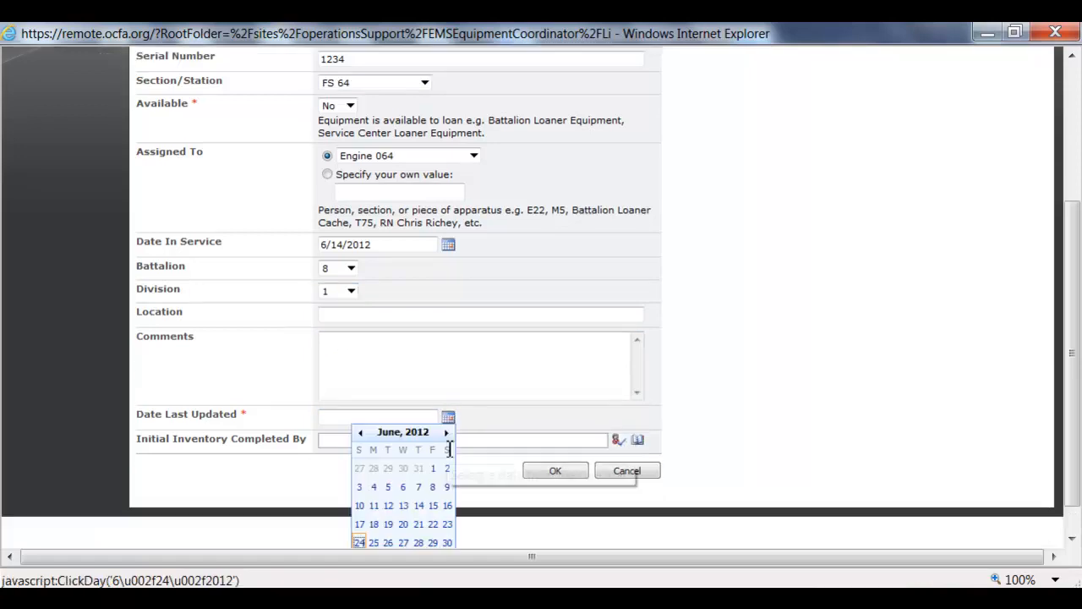
{"action": "left_click", "coordinate": [359, 542]}
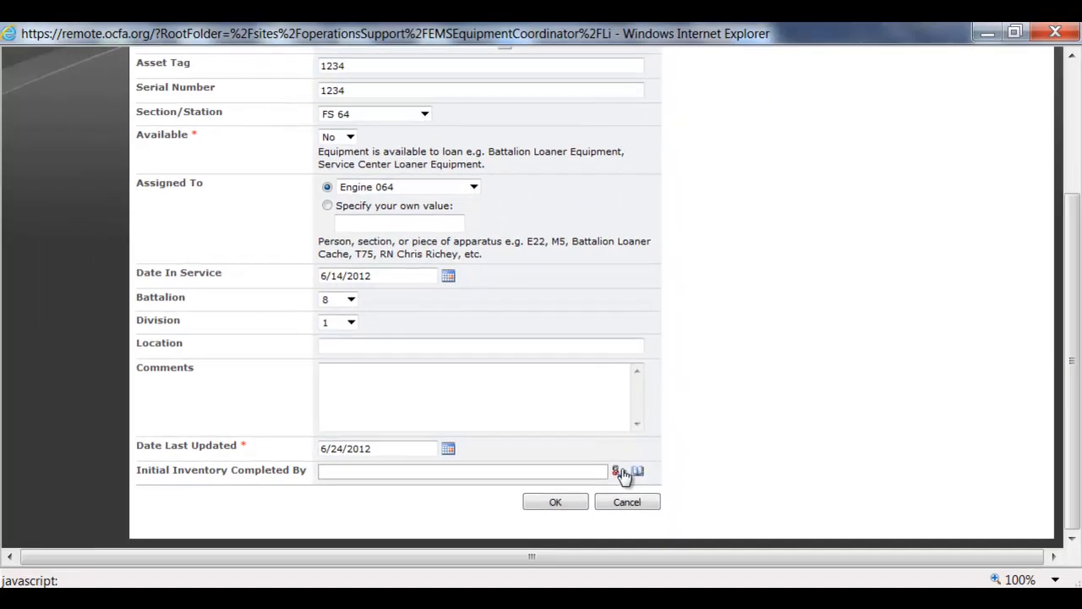
- Look up the employee by surname in the directory as Initial Inventory Completed By and save the monitor item
{"action": "left_click", "coordinate": [636, 471]}
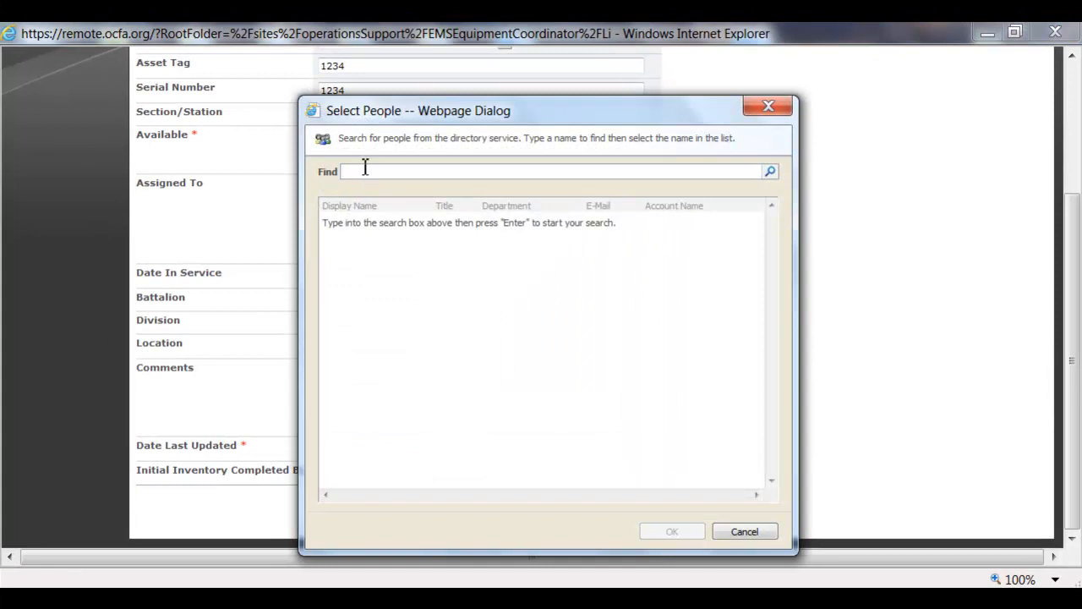
{"action": "type", "text": "sm"}
{"action": "left_click", "coordinate": [770, 173]}
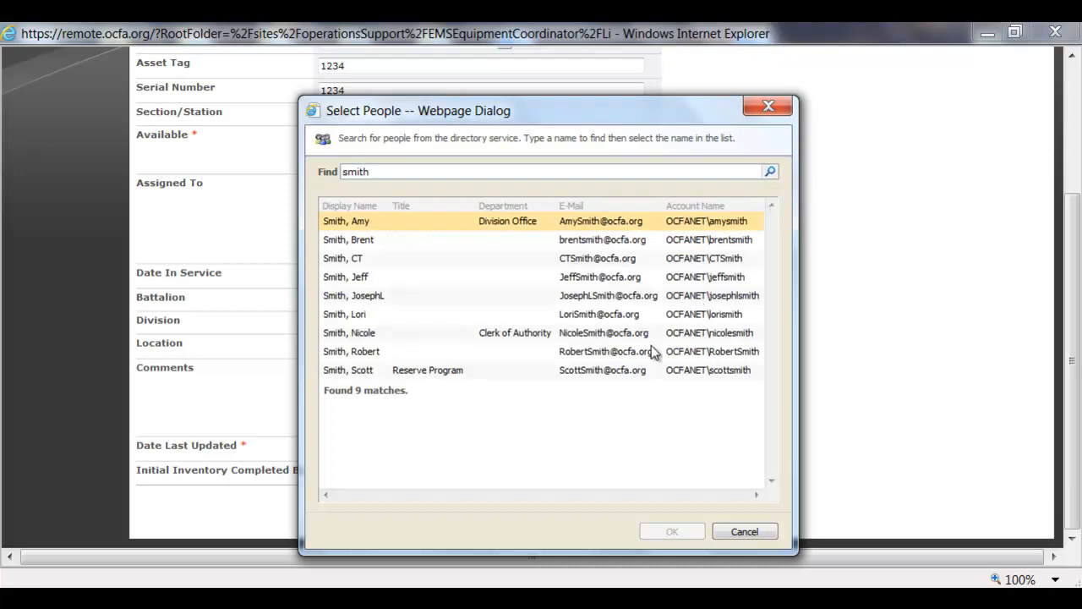
{"action": "left_click", "coordinate": [373, 298]}
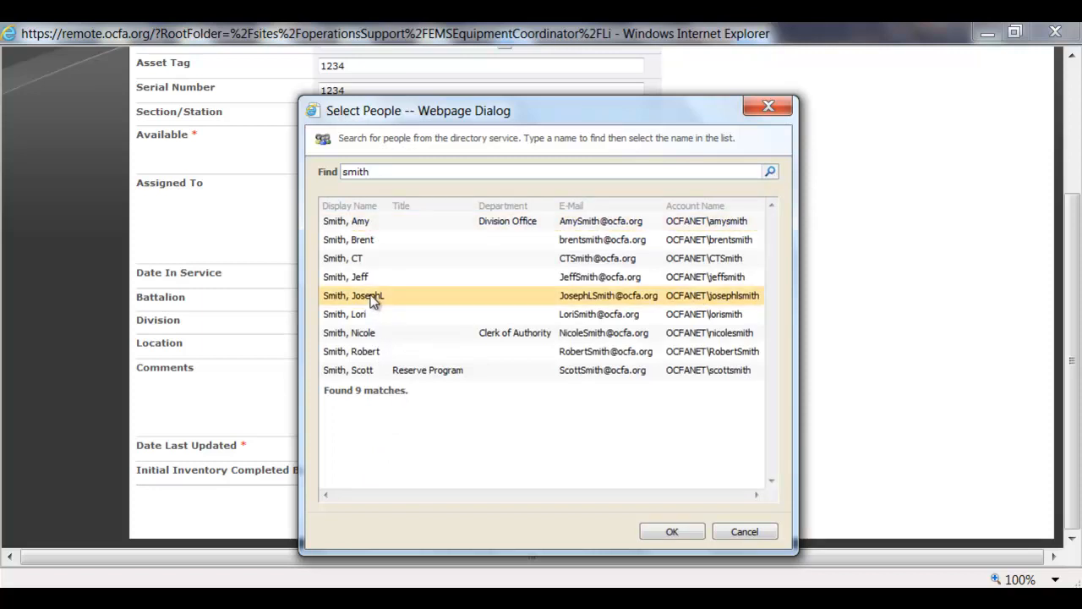
{"action": "left_click", "coordinate": [677, 533]}
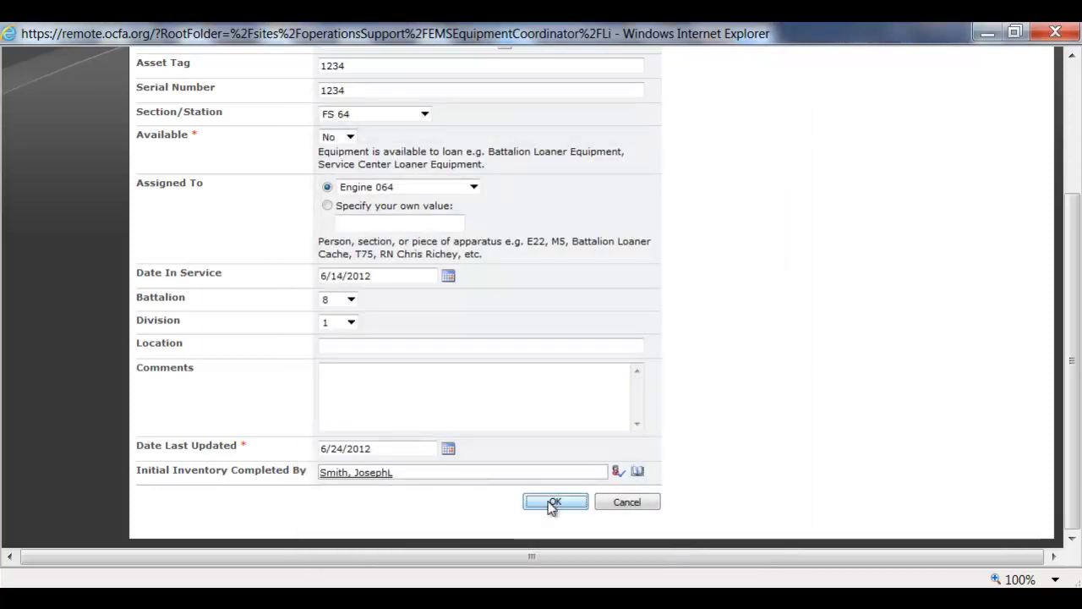
{"action": "left_click", "coordinate": [554, 502]}
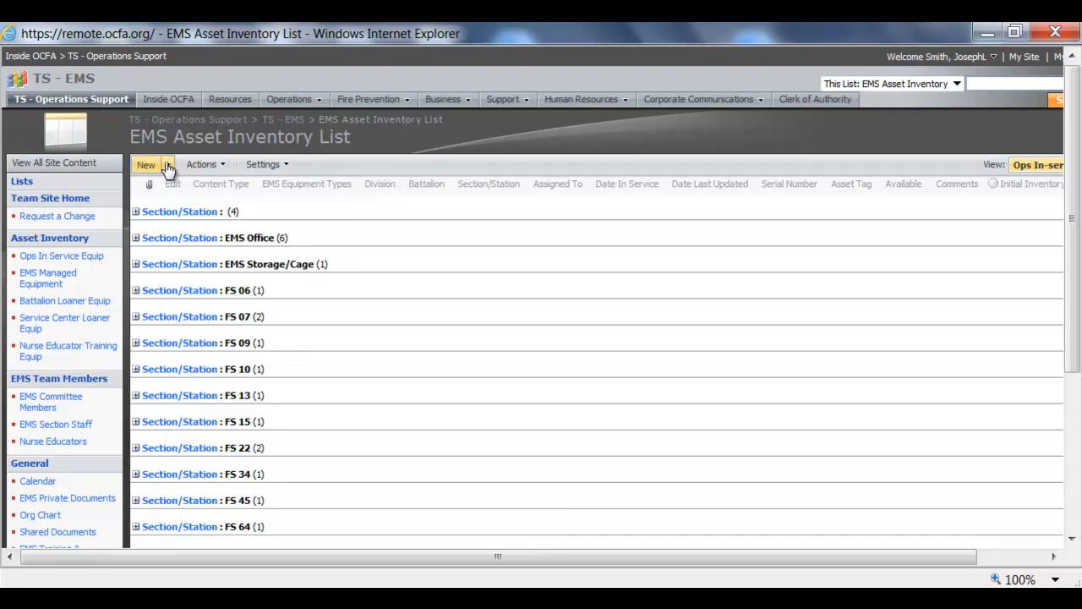
- Create another Ops In Service Equipment item with Zoll Battery 1 as its equipment type
{"action": "left_click", "coordinate": [168, 167]}
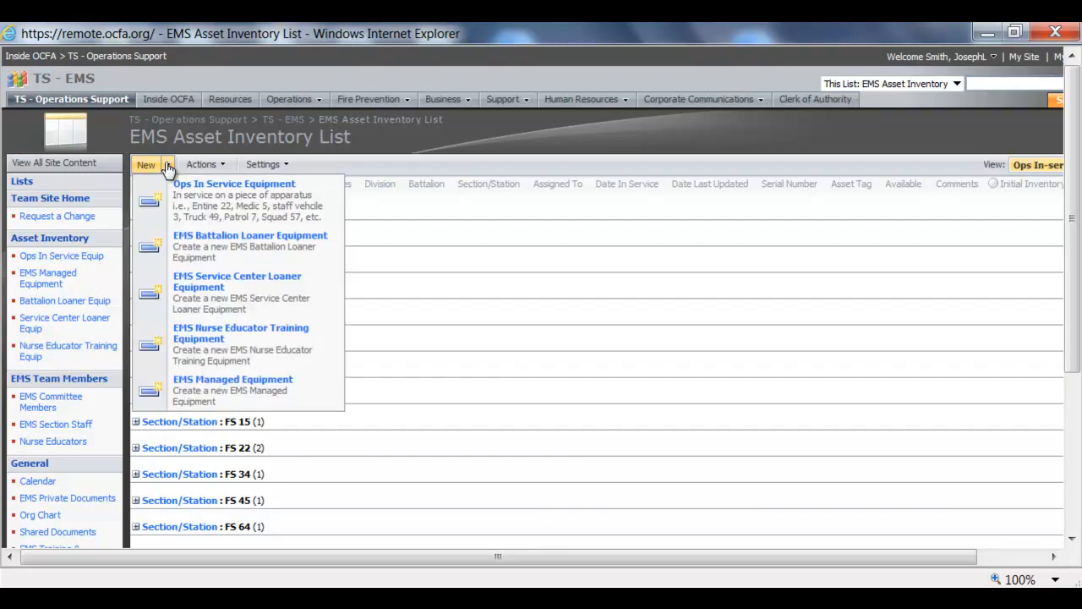
{"action": "left_click", "coordinate": [197, 203]}
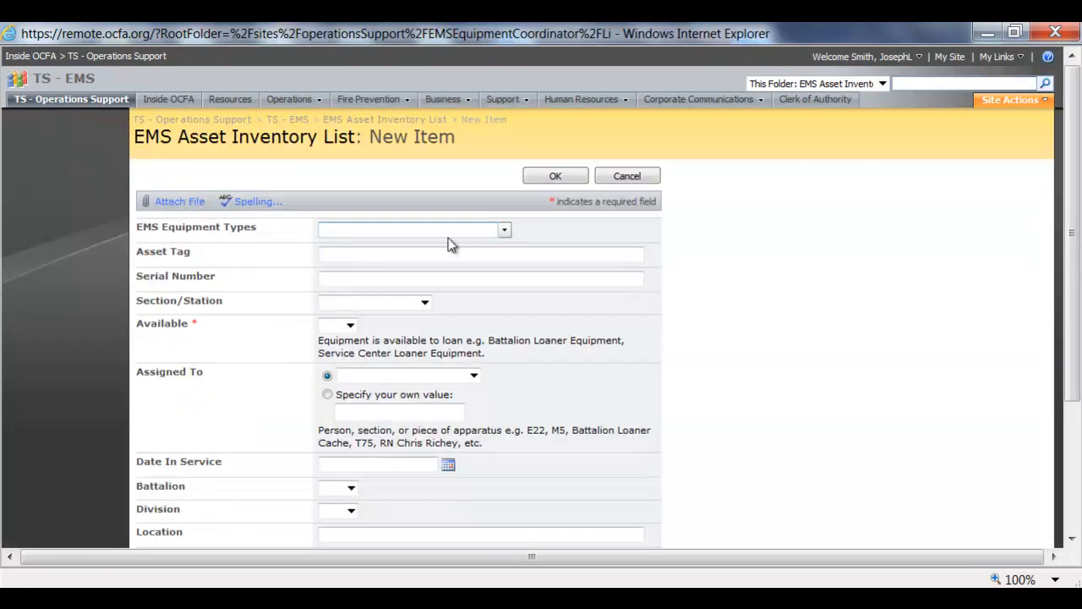
{"action": "left_click", "coordinate": [505, 230]}
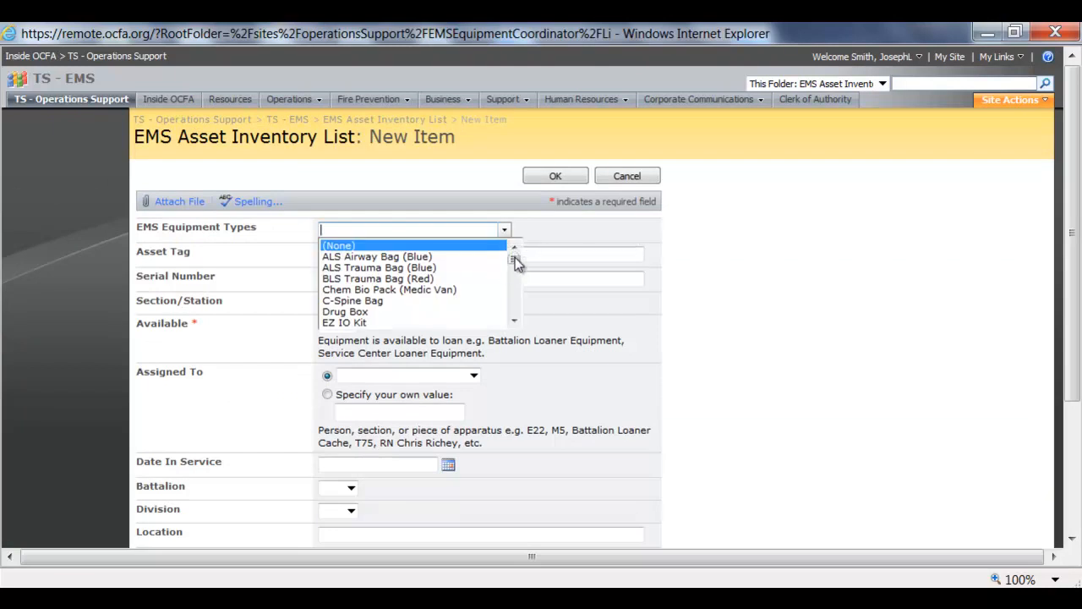
{"action": "left_click_drag", "start_coordinate": [513, 258], "coordinate": [513, 308]}
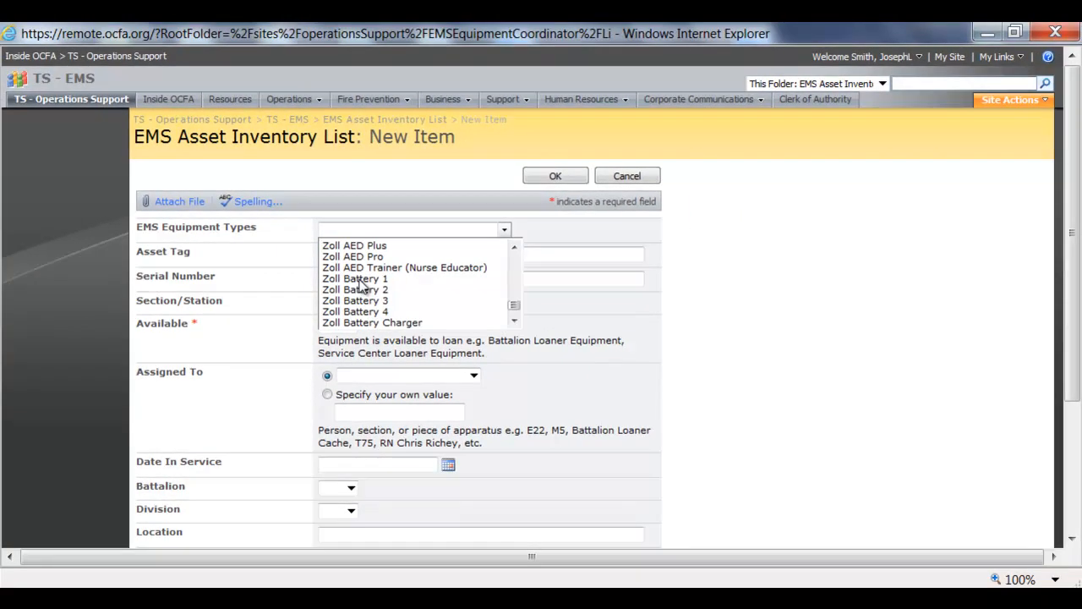
{"action": "left_click", "coordinate": [359, 280]}
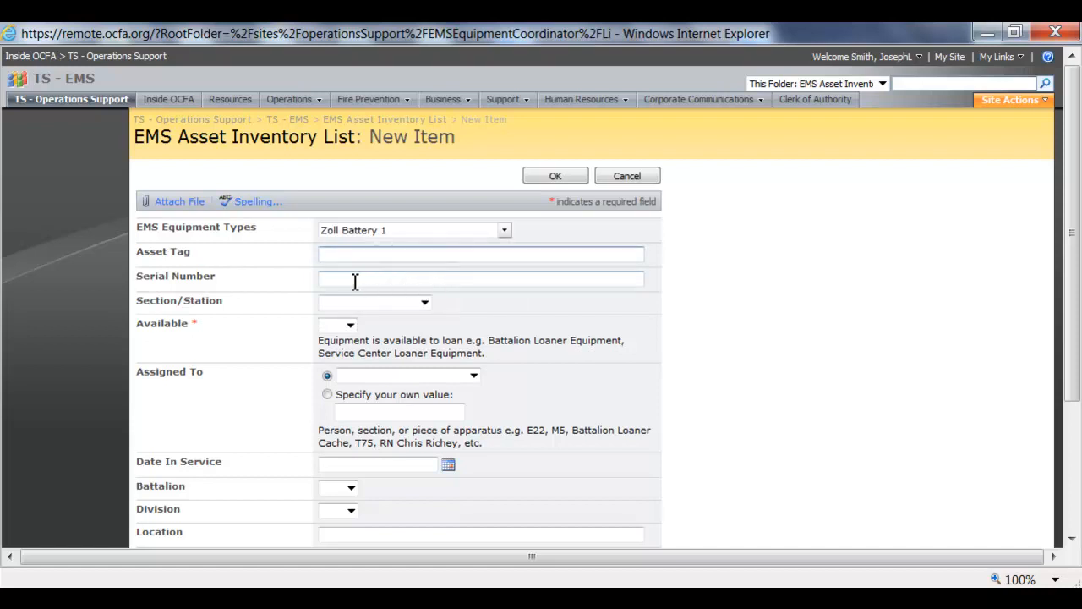
- Enter 1234 as the Zoll battery's Serial Number and set its Section/Station to FS 49
{"action": "left_click", "coordinate": [355, 282]}
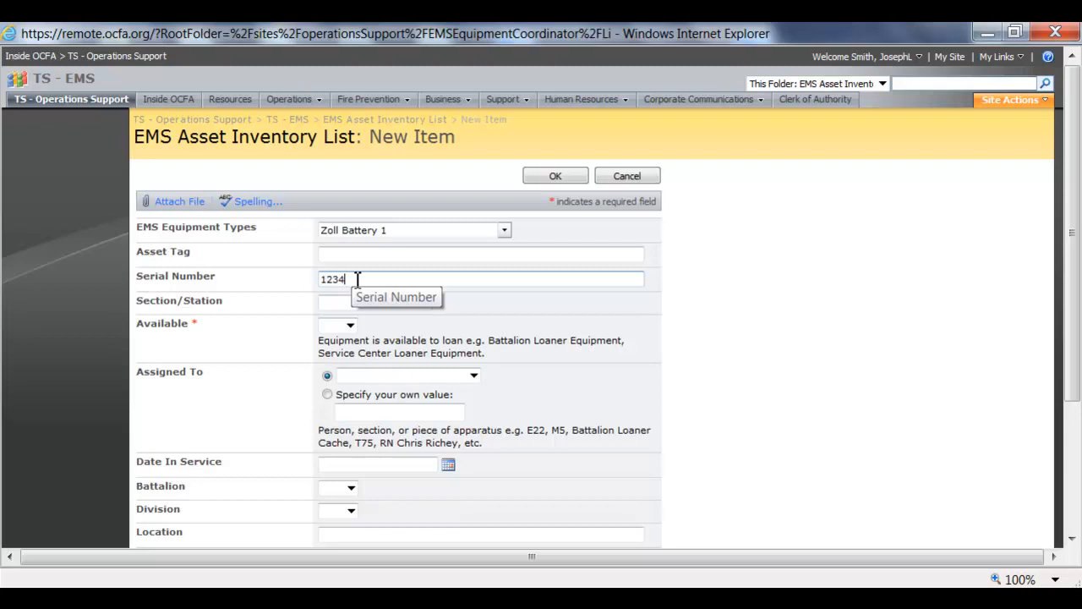
{"action": "type", "text": "1234"}
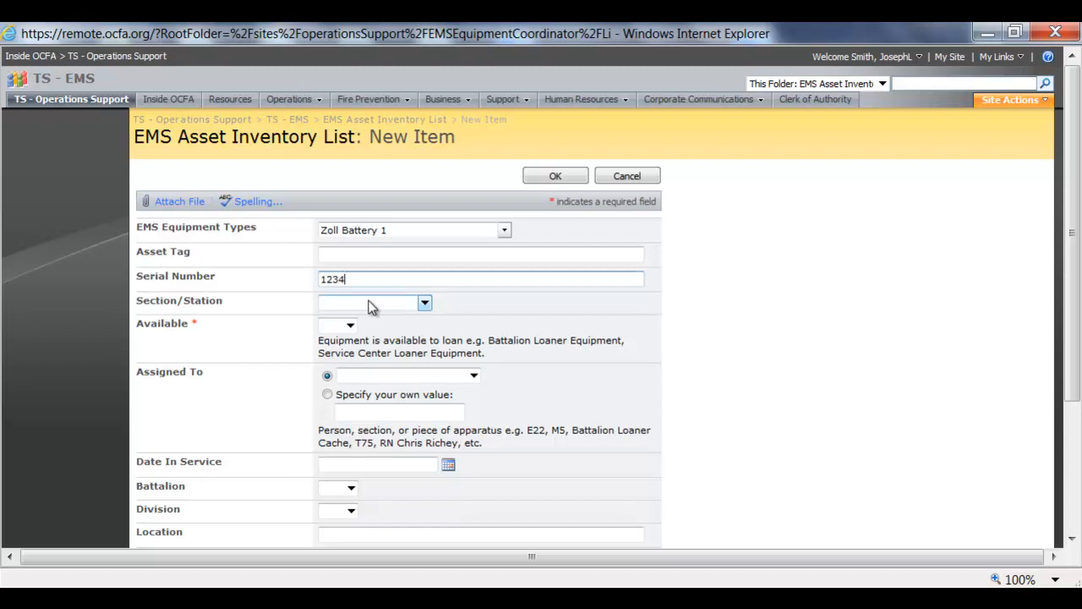
{"action": "left_click", "coordinate": [423, 304]}
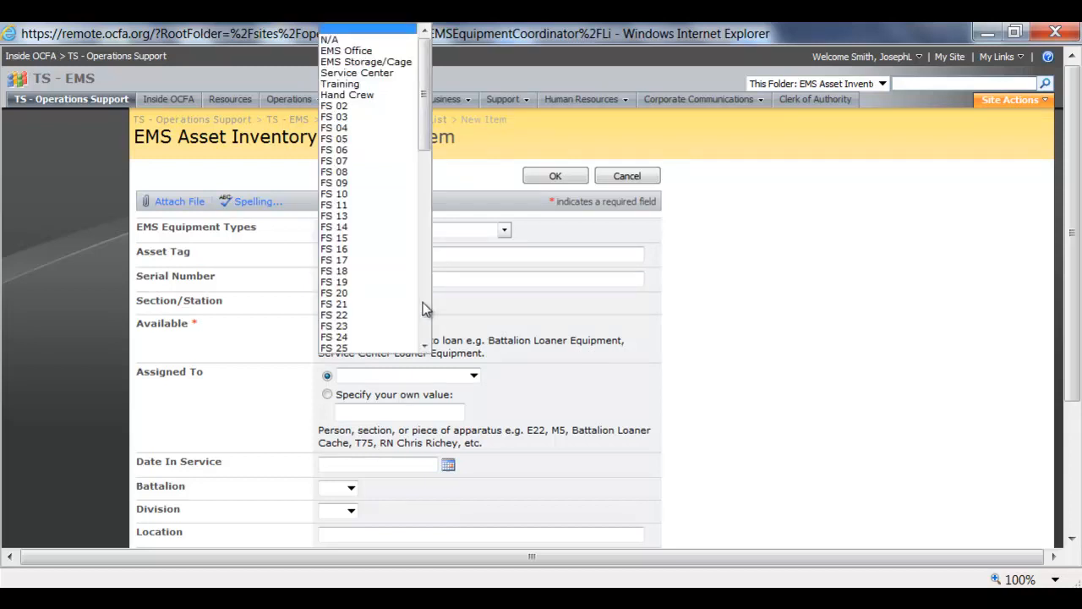
{"action": "left_click", "coordinate": [423, 303]}
{"action": "left_click_drag", "start_coordinate": [427, 289], "coordinate": [431, 279]}
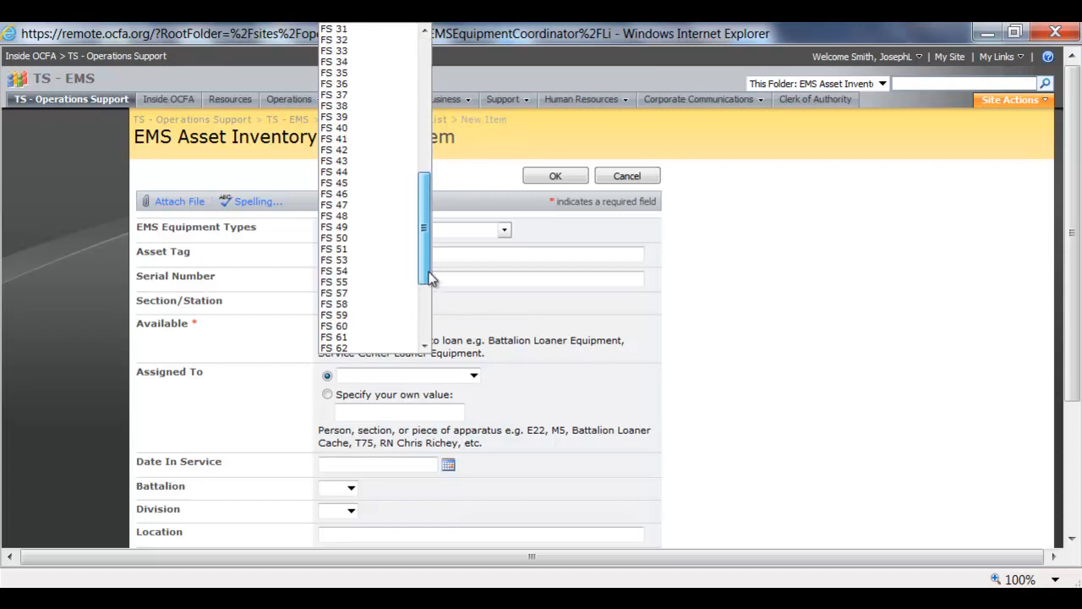
{"action": "left_click", "coordinate": [376, 229]}
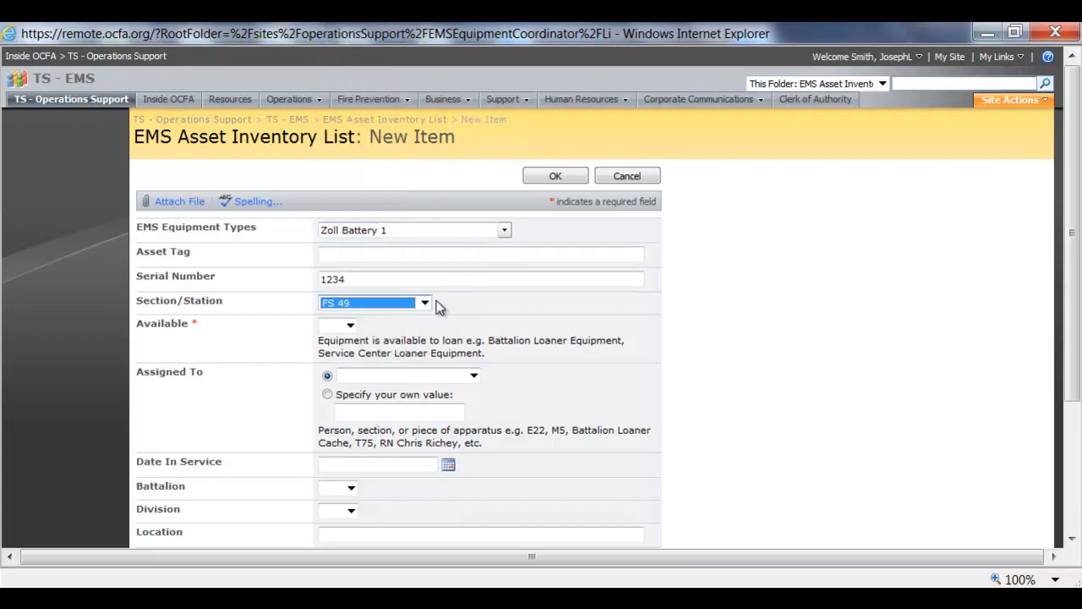
- Set the battery's Available field to No and assign it to Truck 049
{"action": "left_click", "coordinate": [350, 325]}
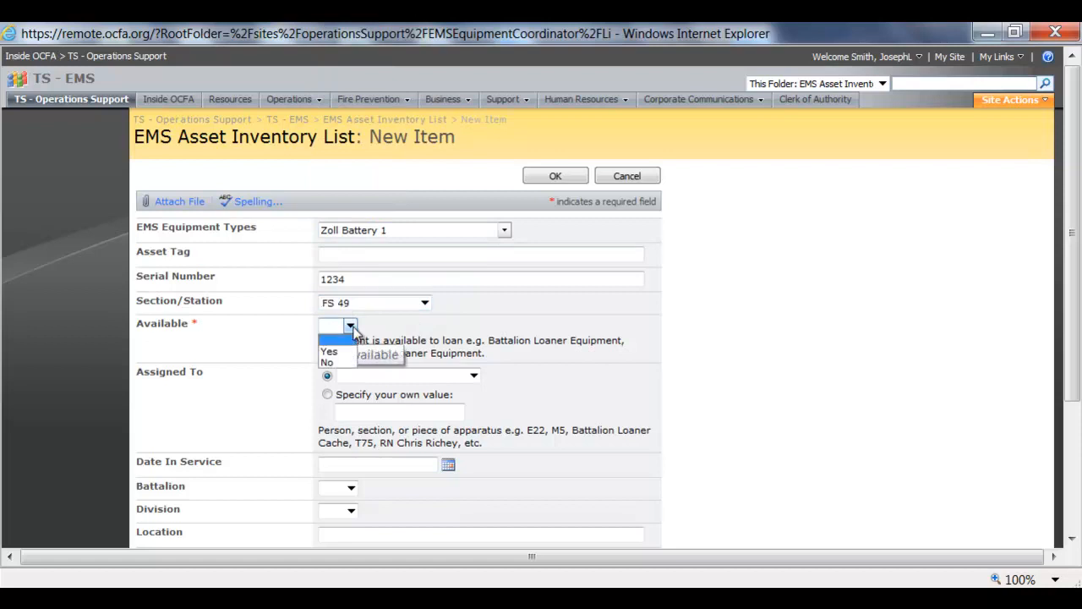
{"action": "left_click", "coordinate": [332, 364]}
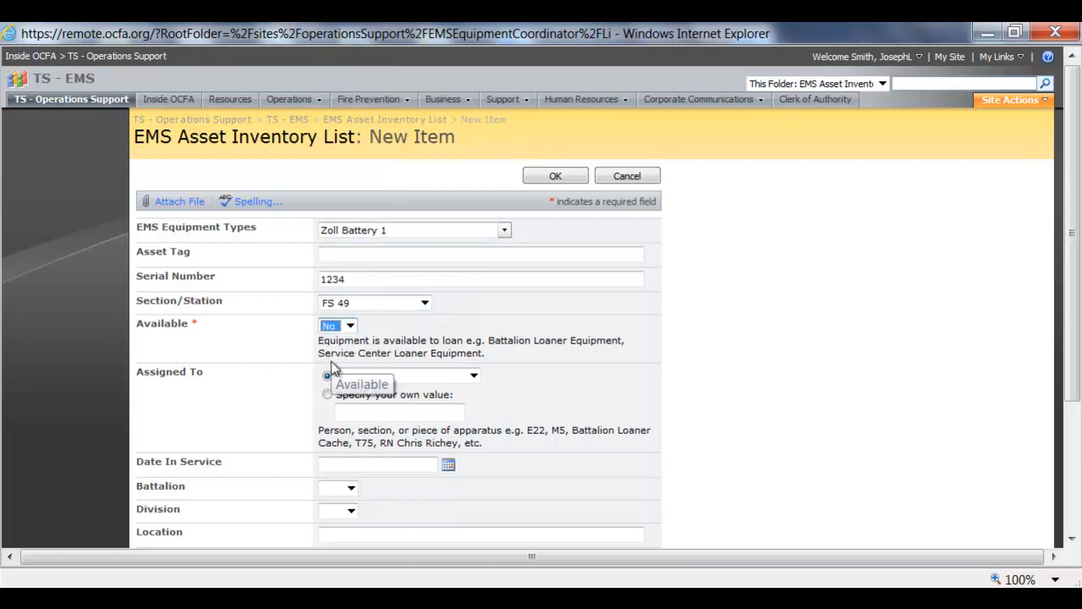
{"action": "left_click", "coordinate": [474, 376]}
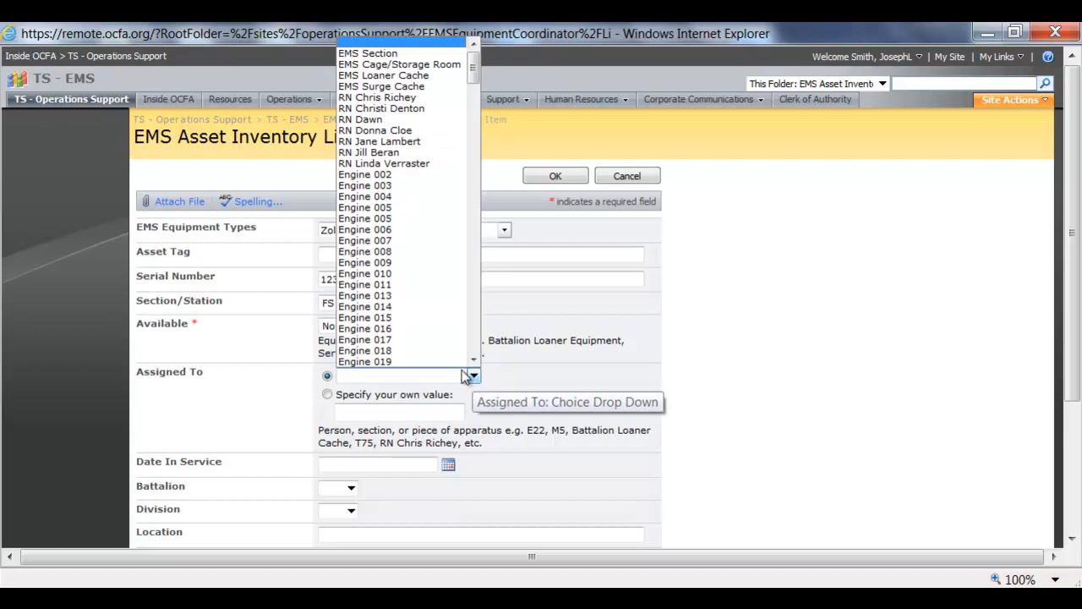
{"action": "left_click_drag", "start_coordinate": [473, 68], "coordinate": [476, 191]}
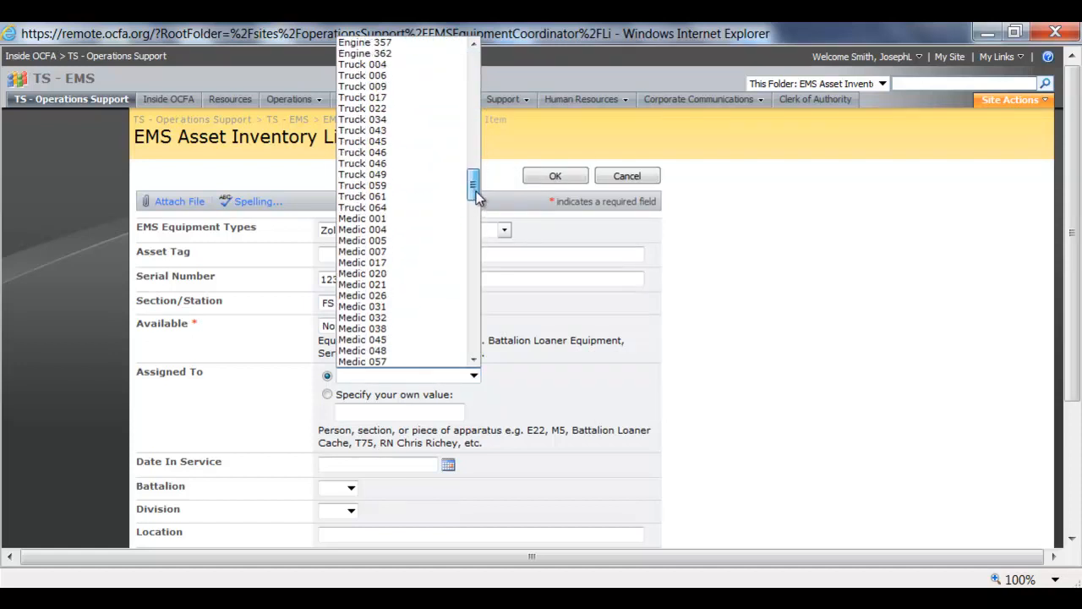
{"action": "left_click", "coordinate": [397, 174]}
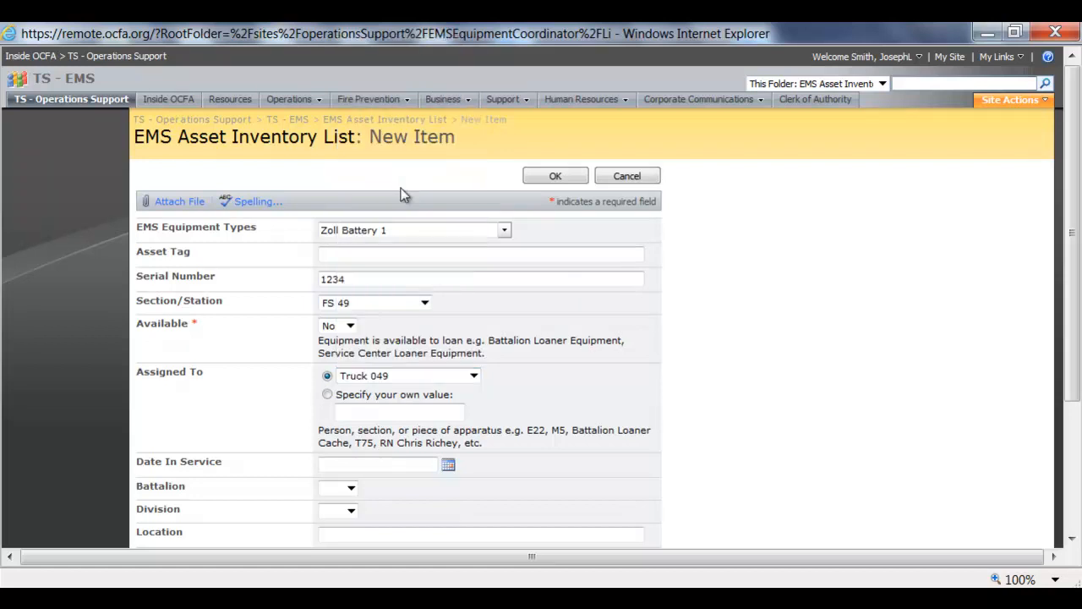
- Set the battery's Date In Service to 6/13/2012 and its Battalion to 6
{"action": "left_click", "coordinate": [448, 466]}
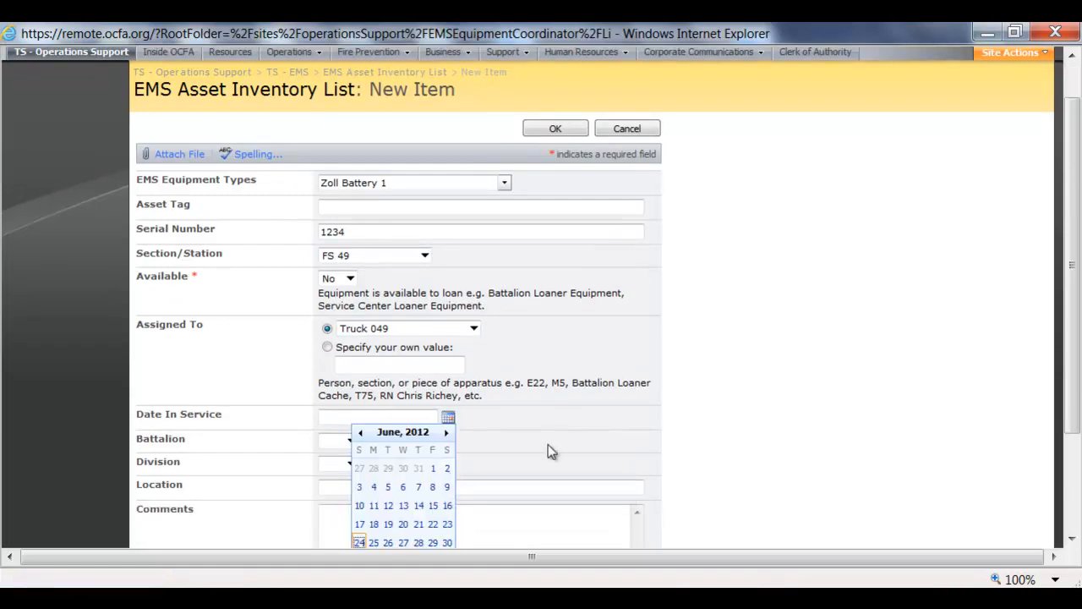
{"action": "left_click", "coordinate": [403, 509]}
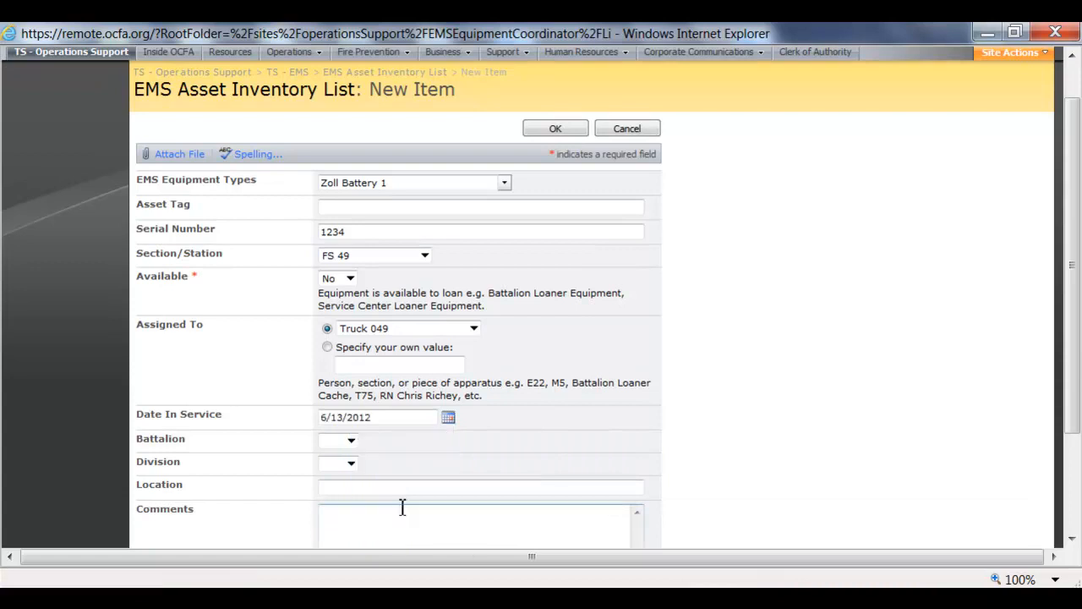
{"action": "left_click", "coordinate": [351, 444]}
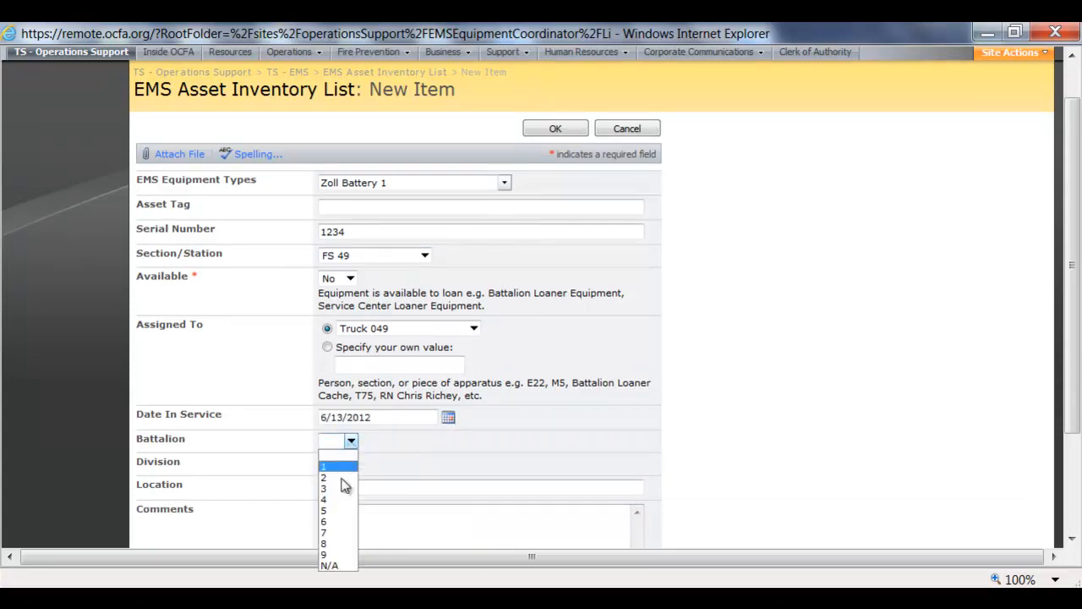
{"action": "left_click", "coordinate": [334, 520]}
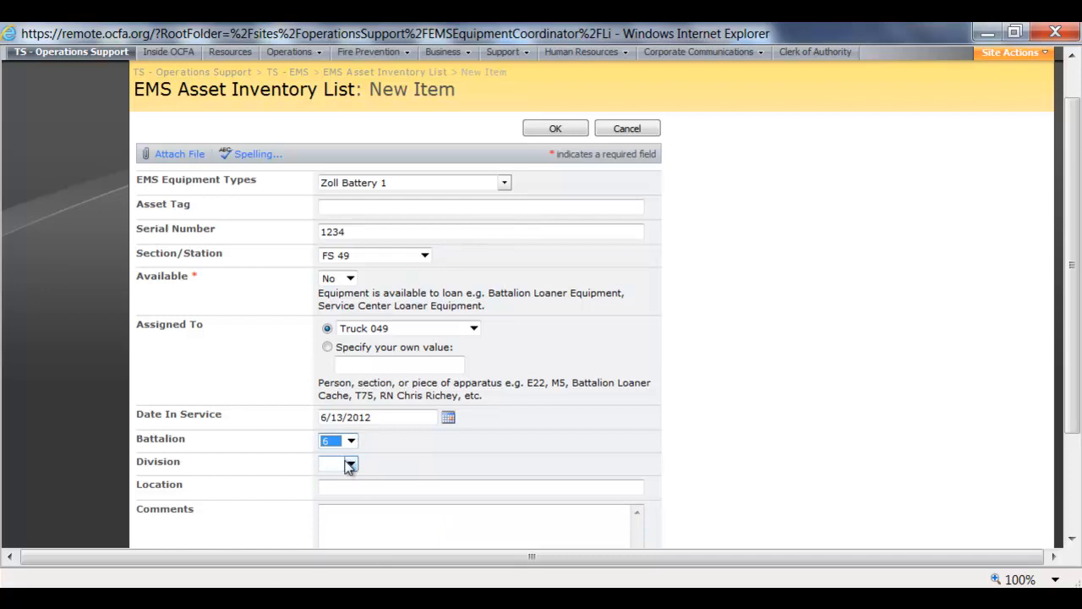
- Set the battery's Division to 3 and its Date Last Updated to 6/24/2012, leaving Location and Comments blank
{"action": "left_click", "coordinate": [350, 463]}
{"action": "left_click", "coordinate": [347, 512]}
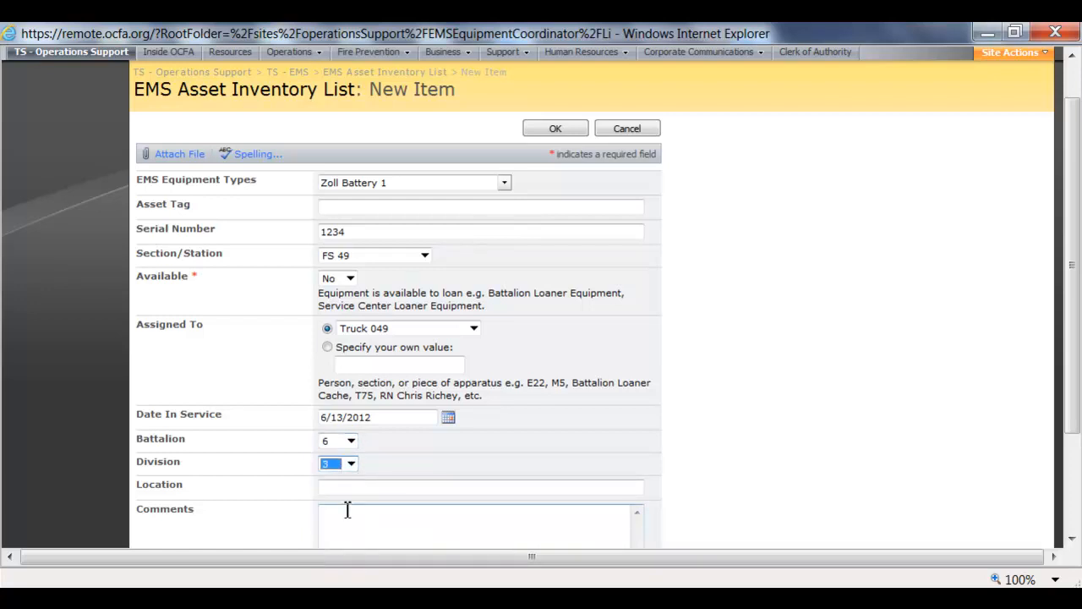
{"action": "scroll", "coordinate": [437, 495], "scroll_direction": "down", "scroll_amount": 3}
{"action": "left_click", "coordinate": [370, 385]}
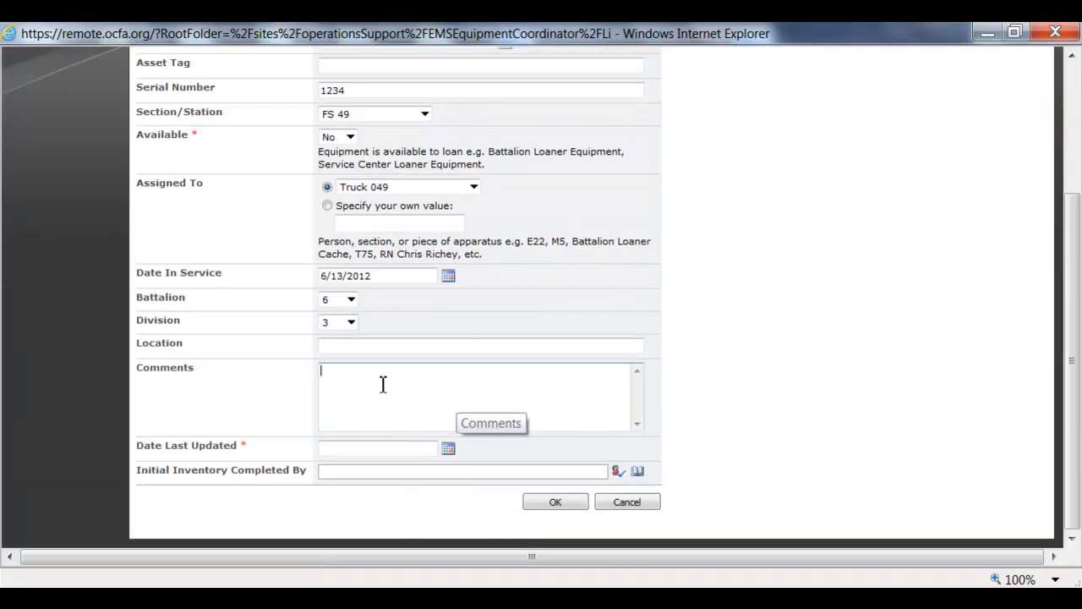
{"action": "left_click", "coordinate": [448, 449]}
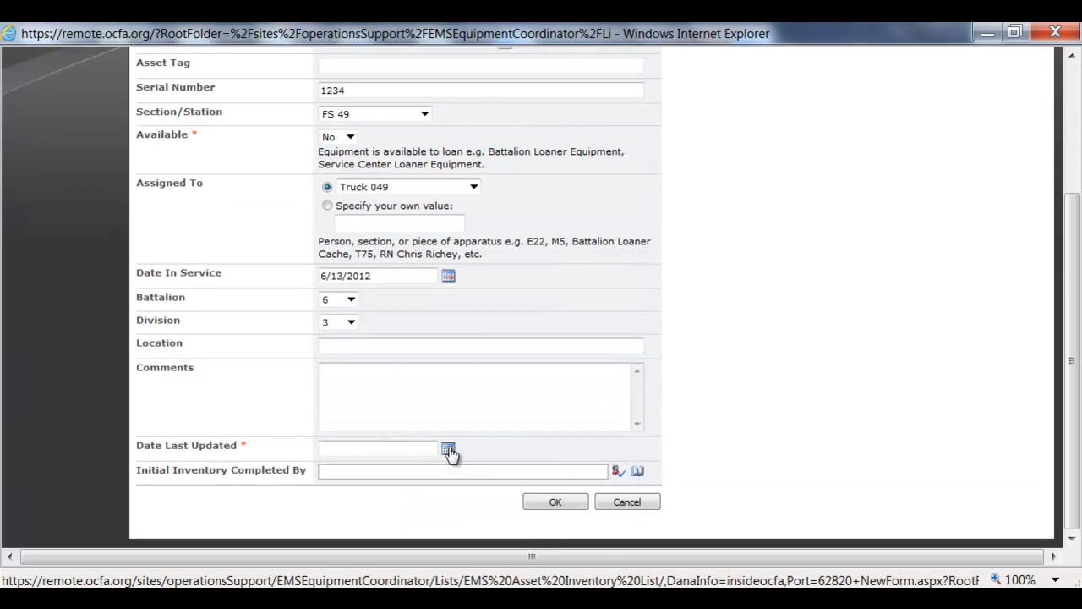
{"action": "left_click", "coordinate": [360, 542]}
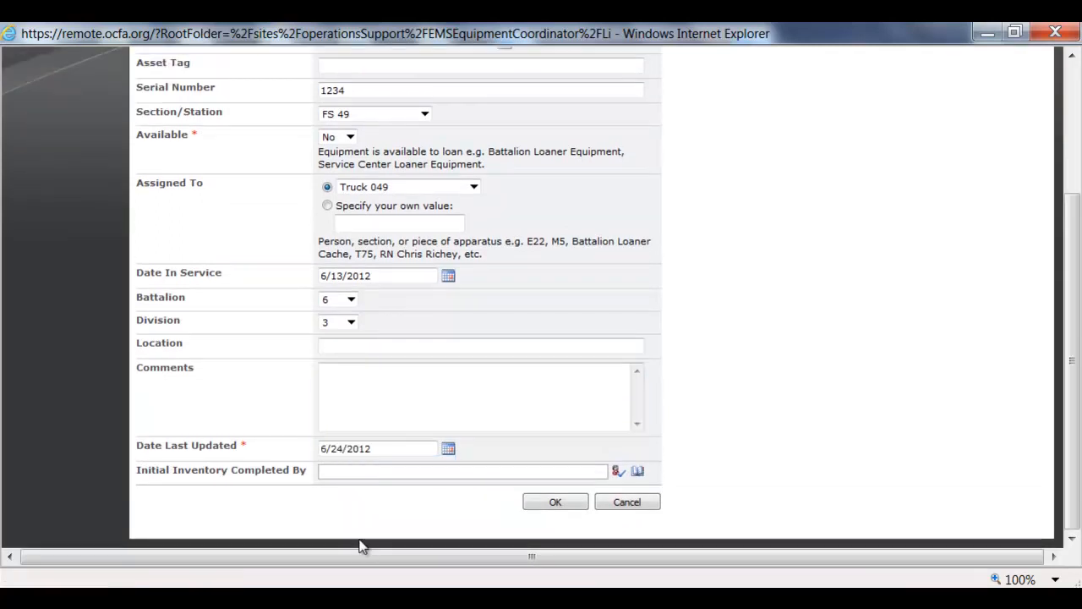
- Find the employee by surname in the directory, assign them as Initial Inventory Completed By, and save the battery item
{"action": "left_click", "coordinate": [639, 470]}
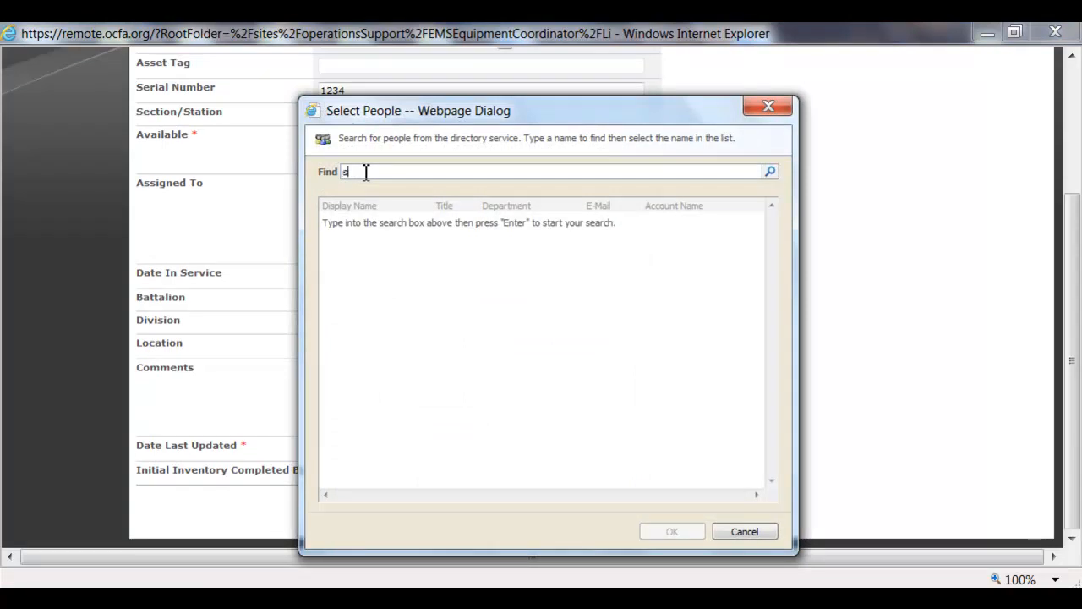
{"action": "left_click", "coordinate": [770, 171]}
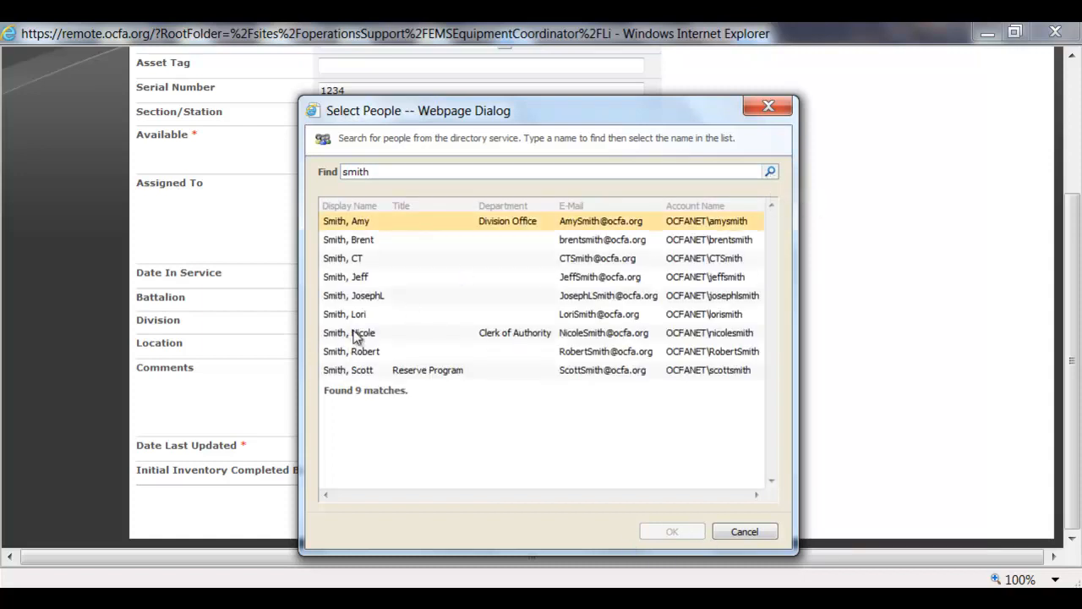
{"action": "left_click", "coordinate": [370, 298]}
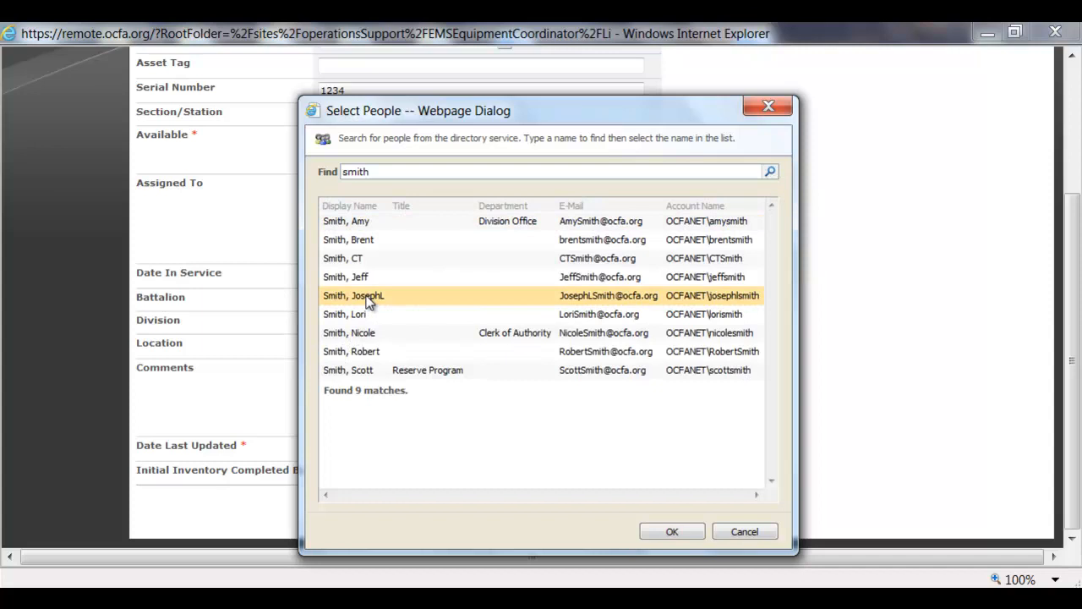
{"action": "left_click", "coordinate": [672, 533]}
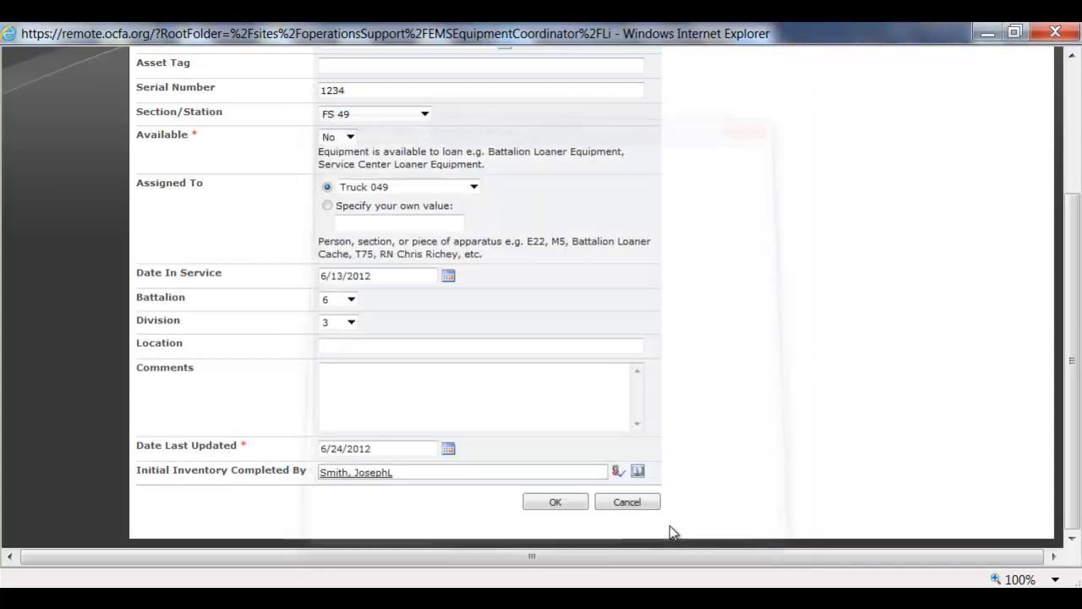
{"action": "left_click", "coordinate": [569, 503]}
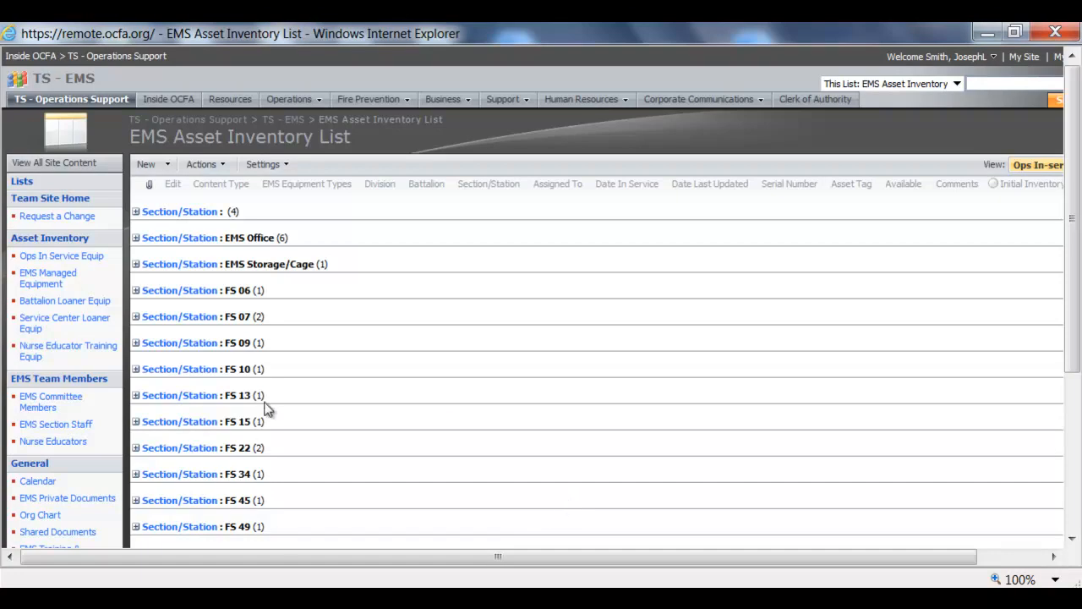
- Look through the EMS Managed, Battalion Loaner, Service Center Loaner and Nurse Educator Training equipment views of the asset inventory
{"action": "left_click", "coordinate": [40, 281]}
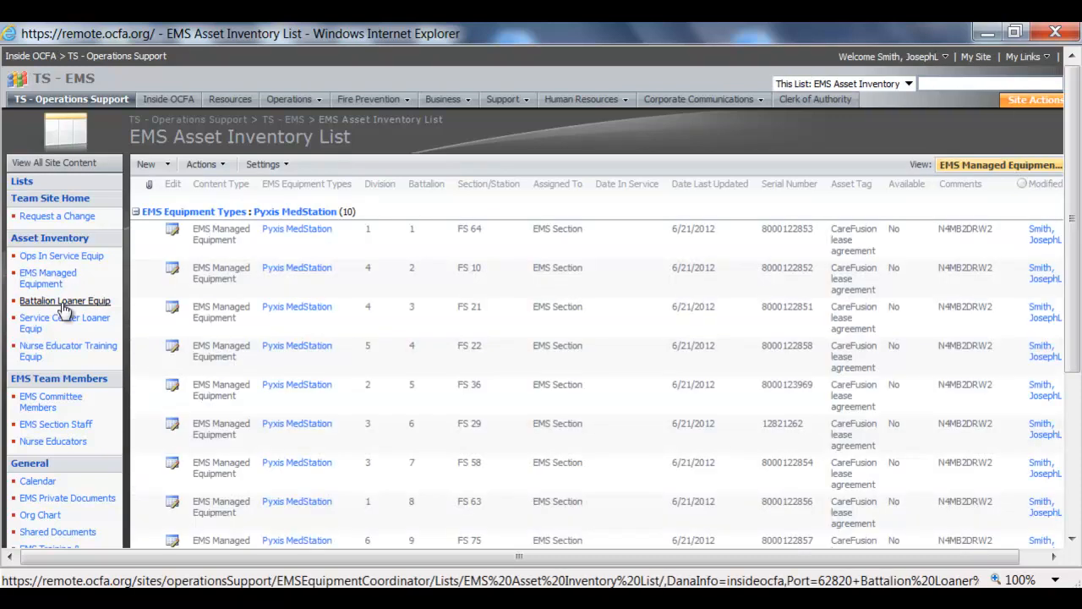
{"action": "left_click", "coordinate": [72, 302]}
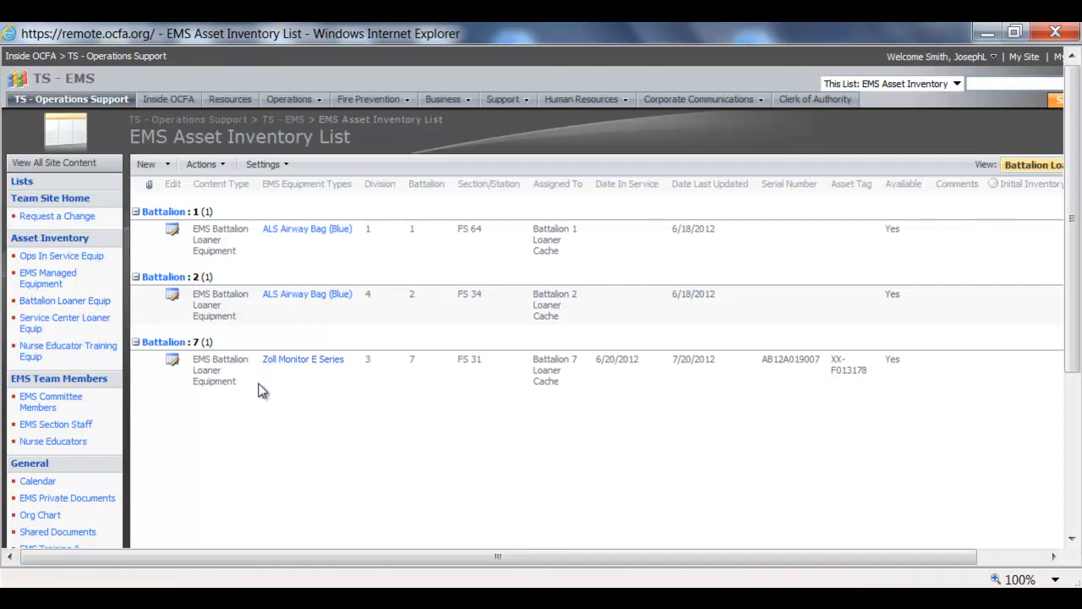
{"action": "left_click", "coordinate": [66, 325]}
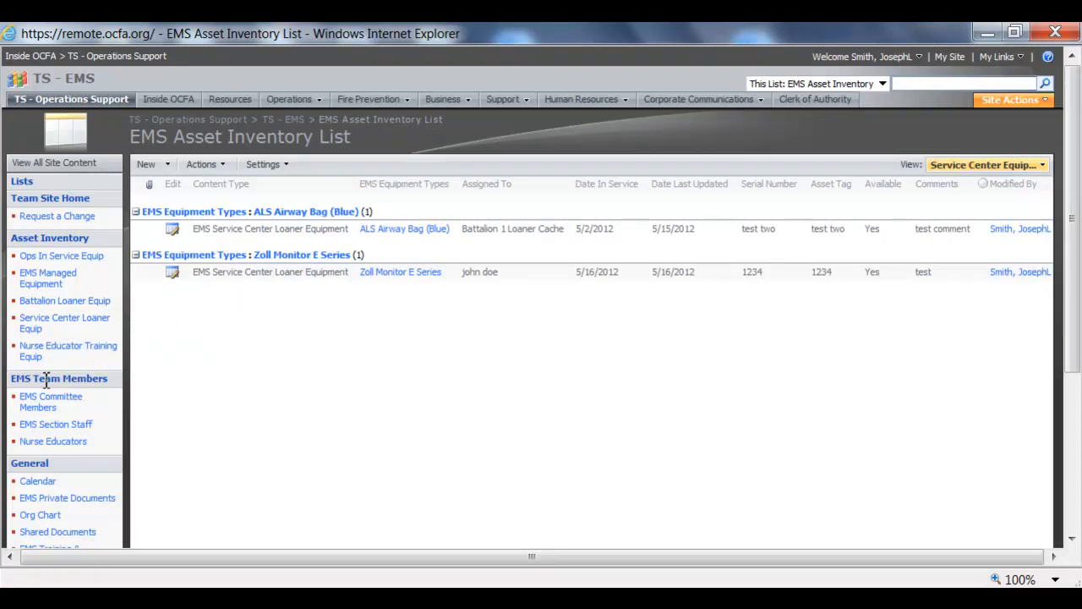
{"action": "left_click", "coordinate": [72, 352]}
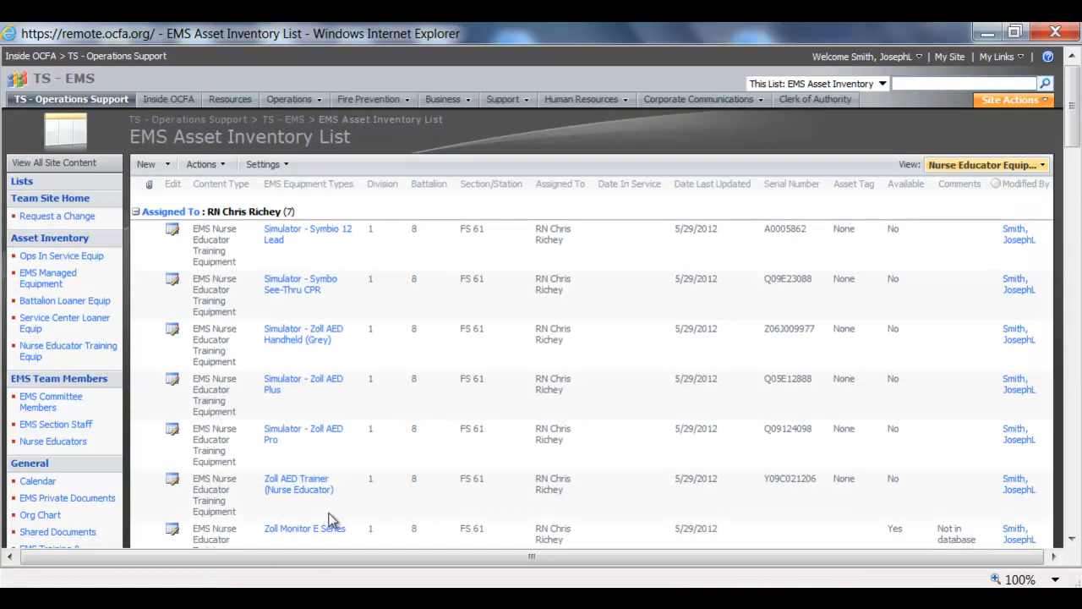
{"action": "scroll", "coordinate": [415, 306], "scroll_direction": "down", "scroll_amount": 1}
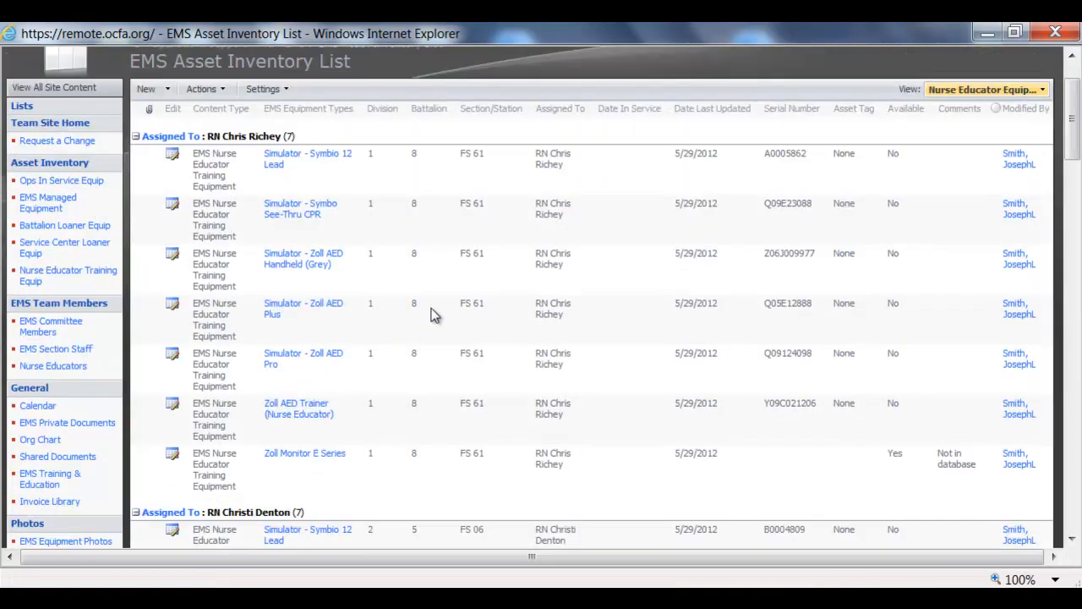